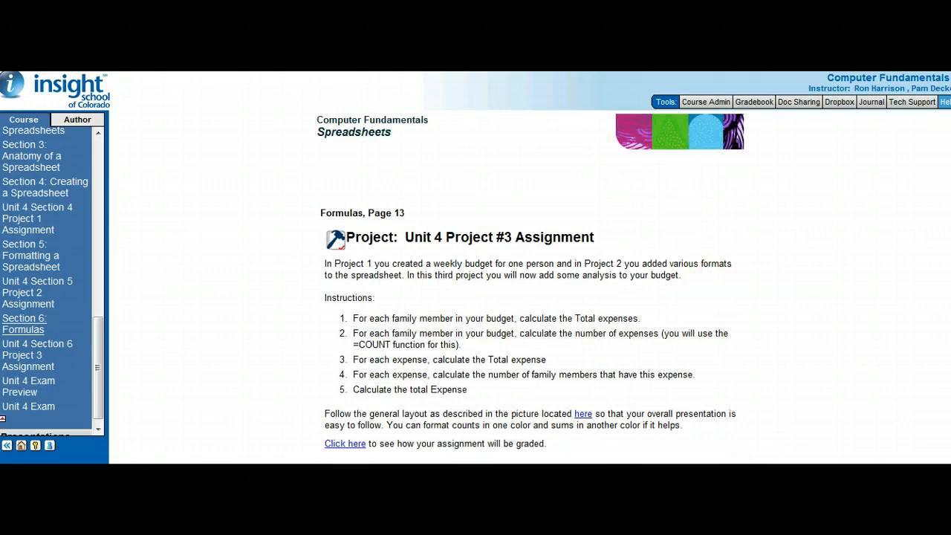
- Examine the Unit 4 Project #3 assignment and the Review page, paging through Formulas to the Unit 4 Exam page
scroll(732, 443, down, 2)
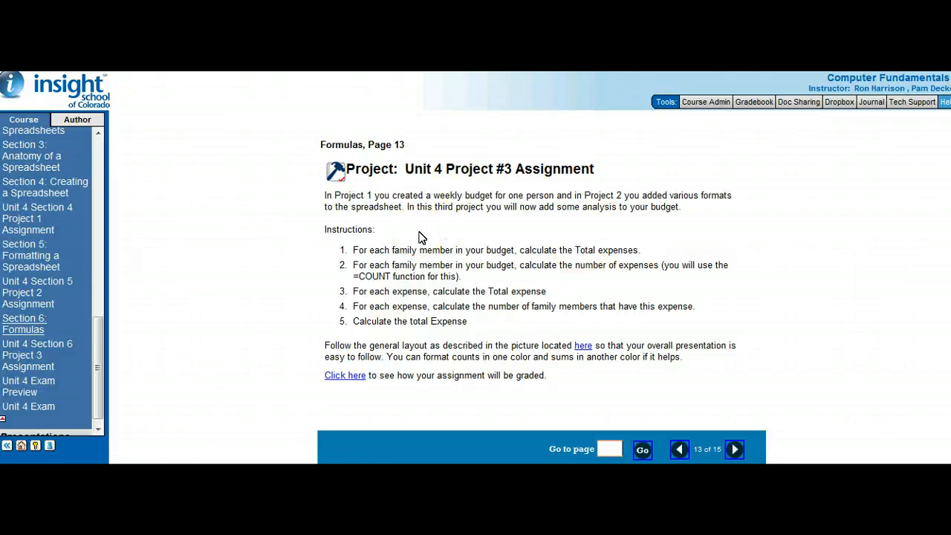
double_click(407, 168)
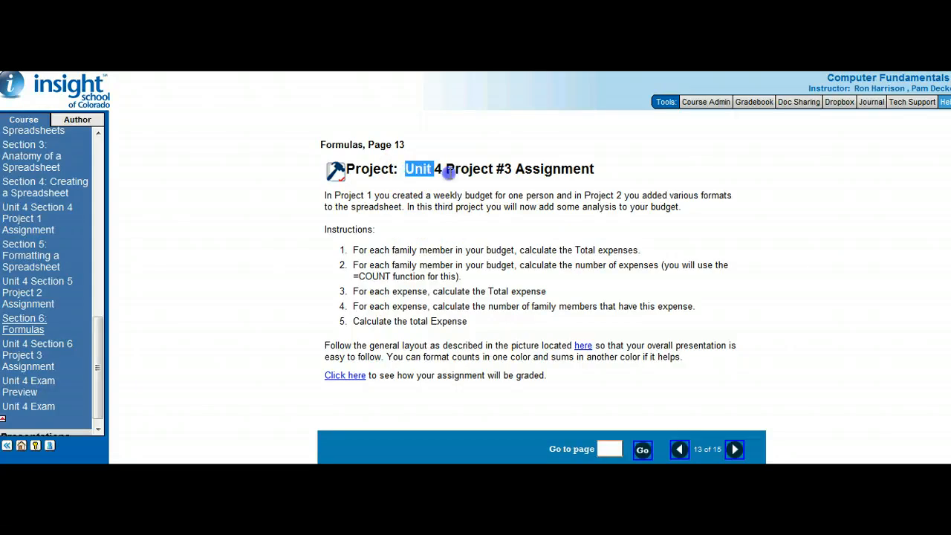
drag(450, 171, 514, 169)
click(518, 190)
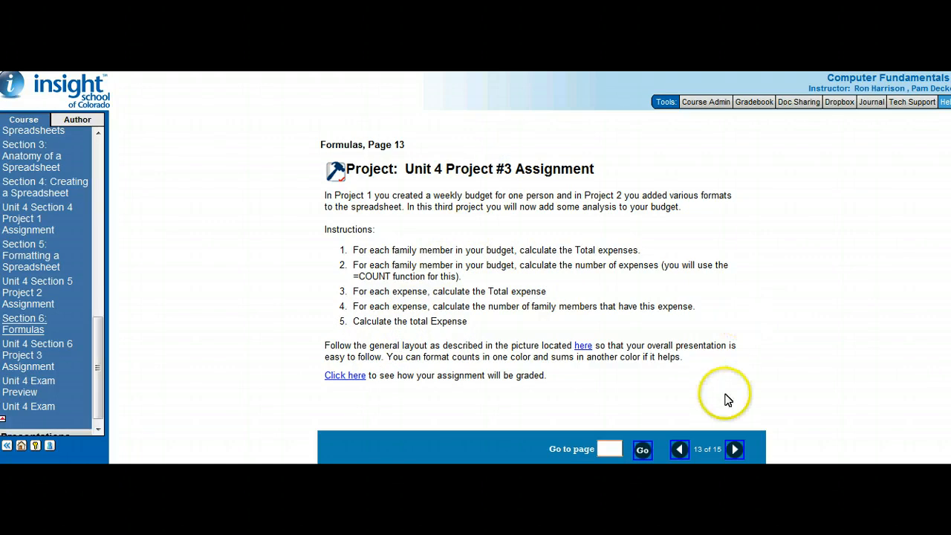
click(734, 451)
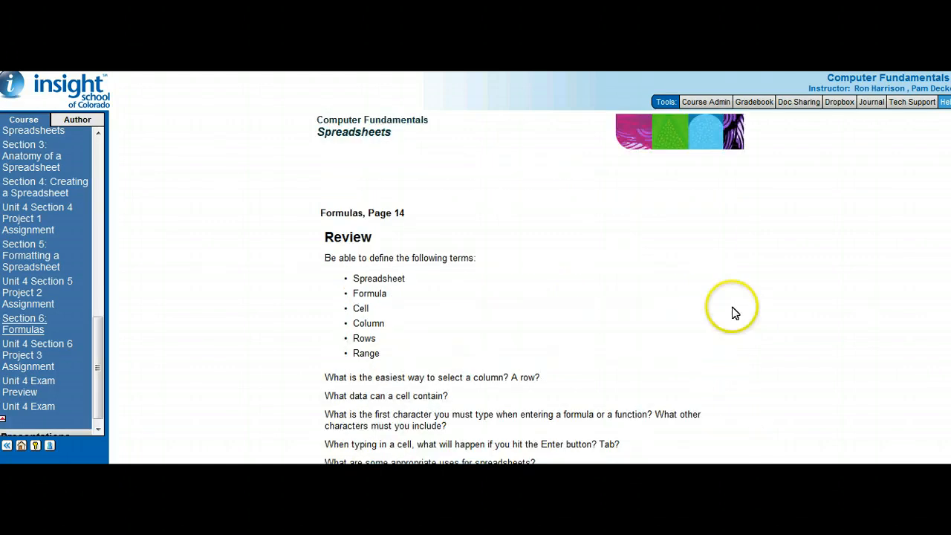
drag(324, 183, 578, 380)
click(579, 381)
click(734, 449)
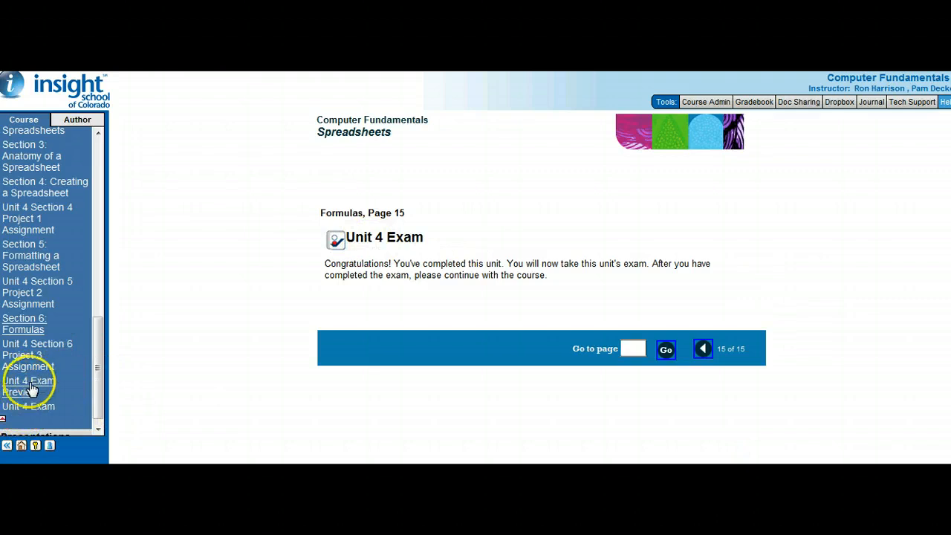
- Open the Week 4 Writeup and examine Section 6 questions 10 and 11 on the = sign and the subtraction formula
drag(100, 361, 103, 322)
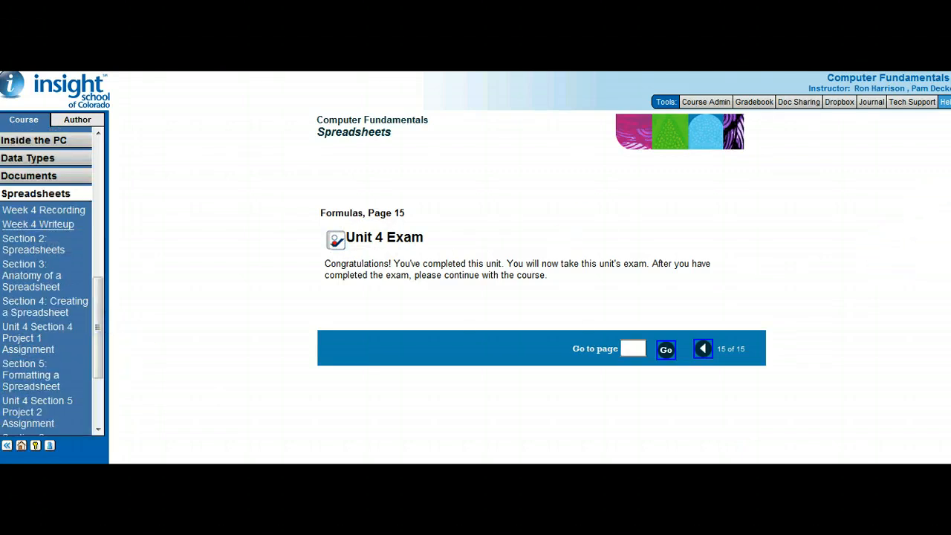
scroll(530, 290, down, 1)
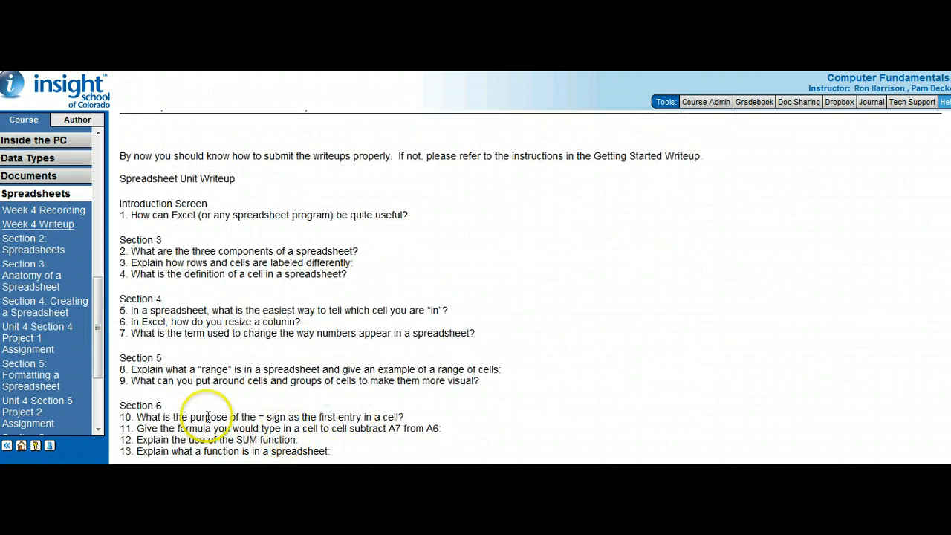
drag(191, 418, 266, 418)
click(267, 420)
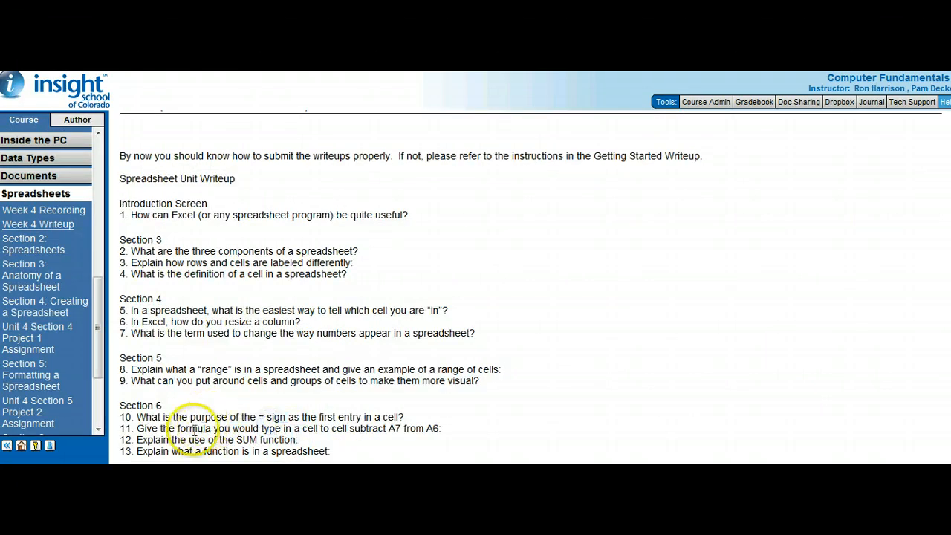
drag(179, 428, 430, 429)
click(387, 433)
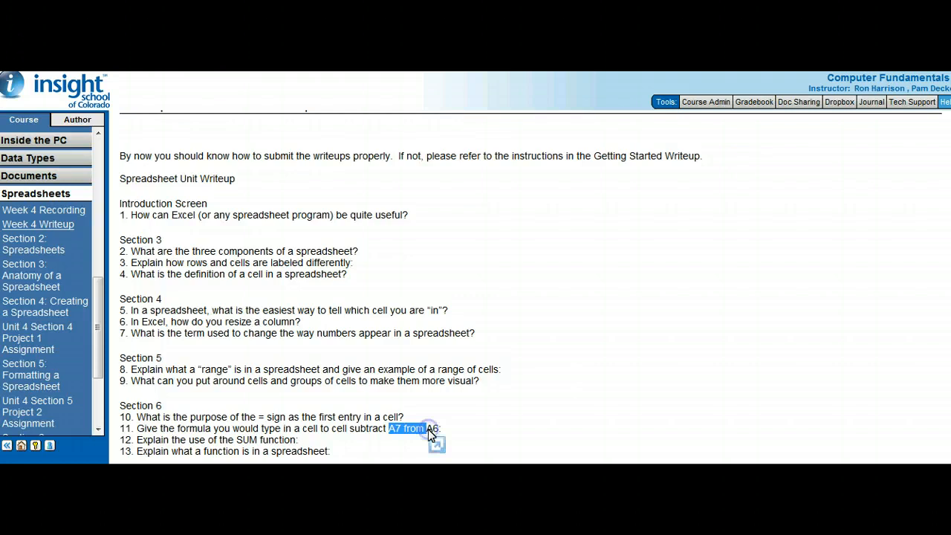
click(428, 430)
drag(388, 429, 388, 429)
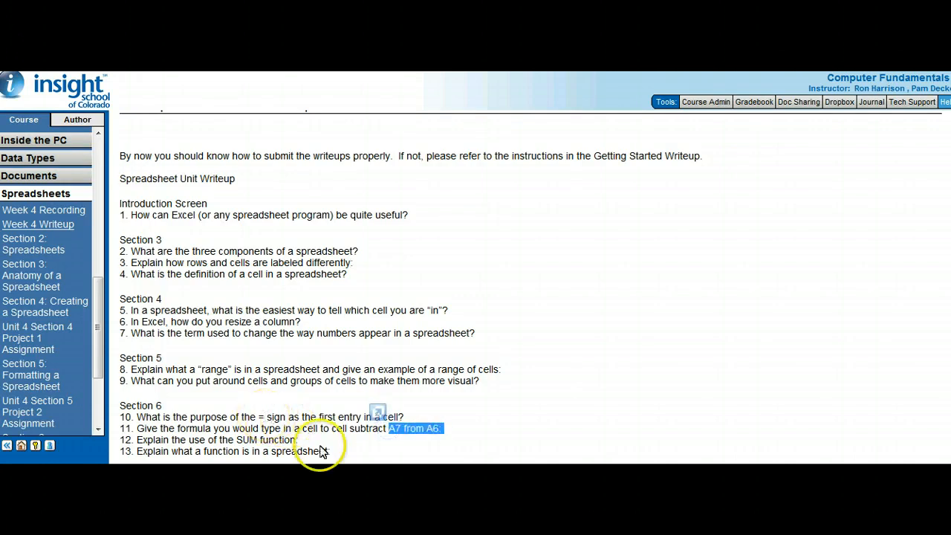
click(407, 436)
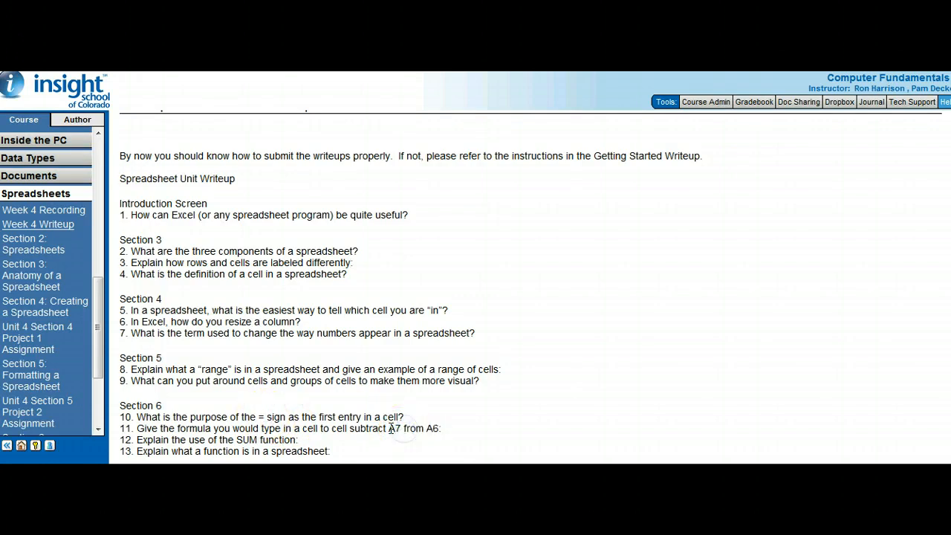
click(441, 430)
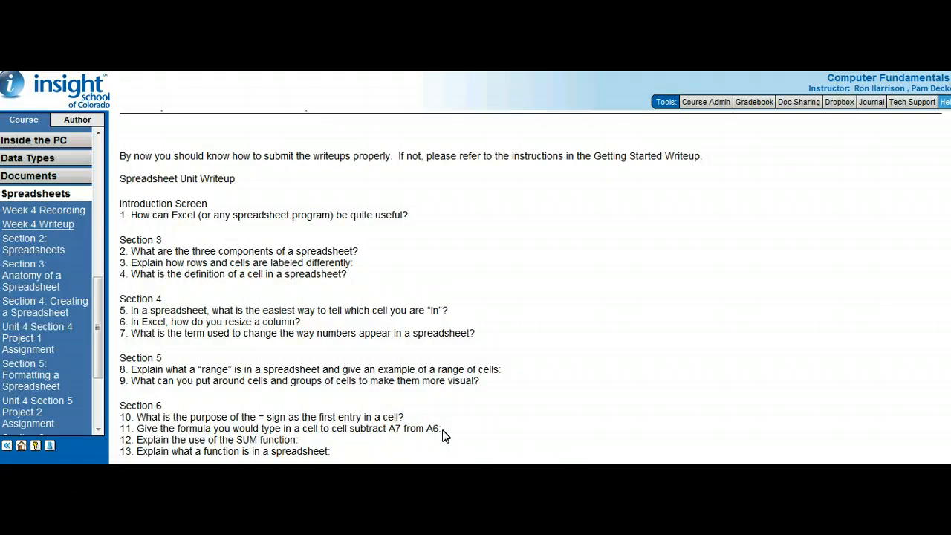
- Examine writeup questions 12 and 13 on the SUM function and what a function is in a spreadsheet
drag(149, 438, 296, 439)
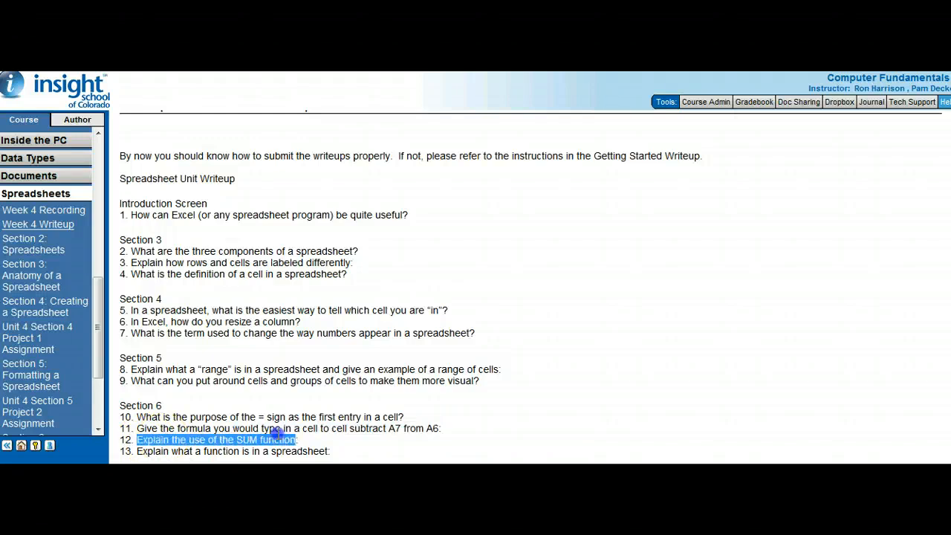
click(184, 453)
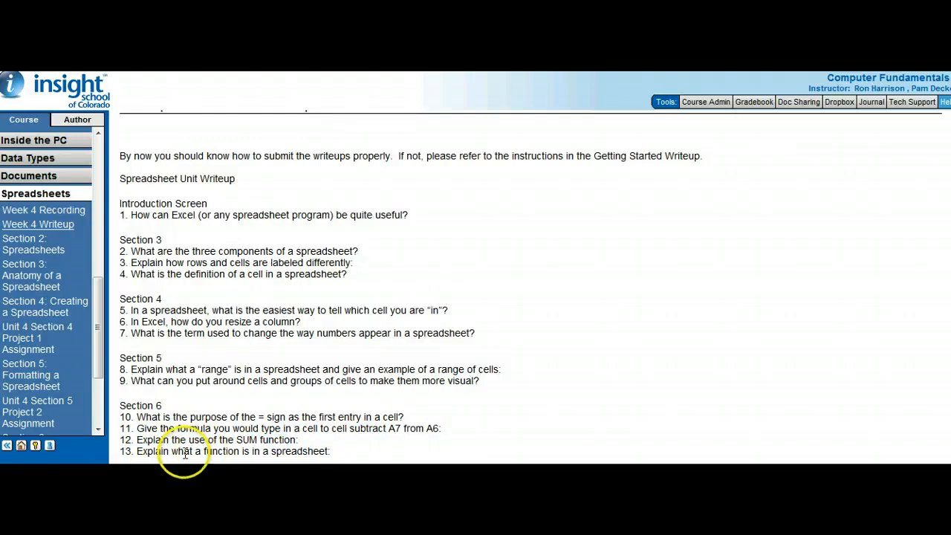
drag(185, 453, 330, 454)
click(304, 458)
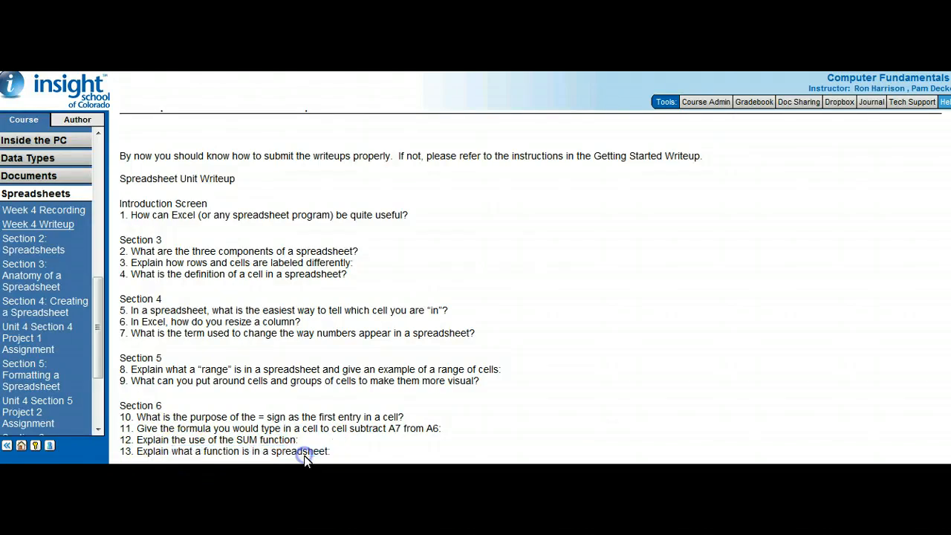
drag(138, 451, 329, 453)
click(318, 458)
drag(193, 454, 251, 459)
click(297, 453)
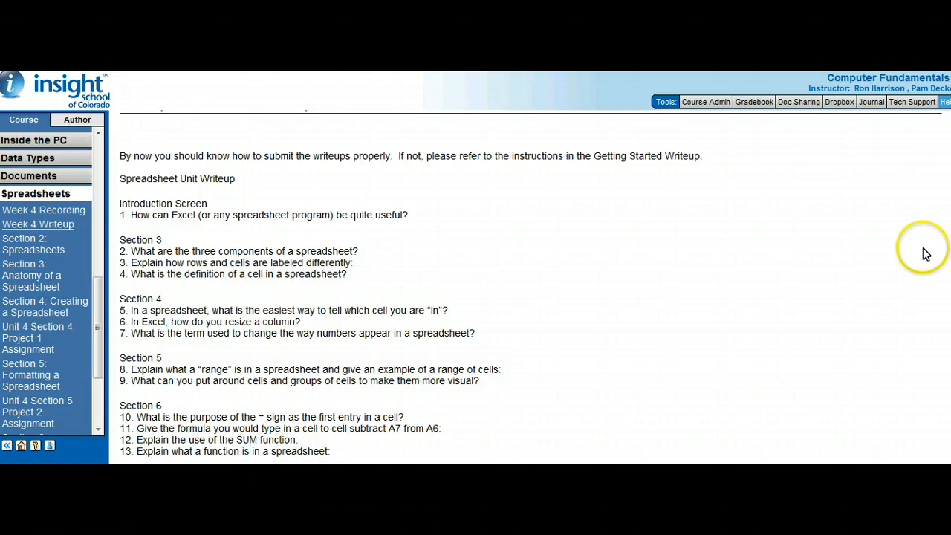
scroll(531, 288, up, 1)
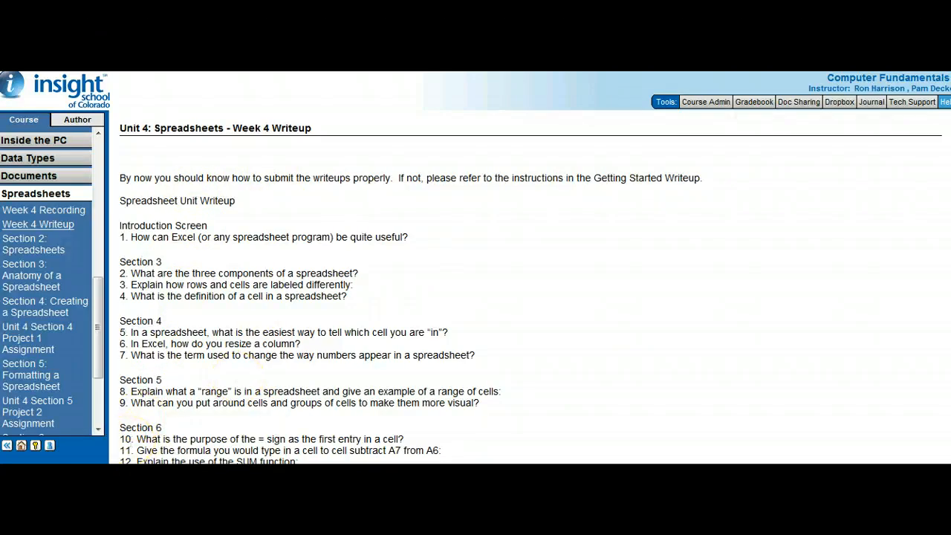
- Switch to the Excel workbook and enter 23, 12, 34, 56 and 78 in cells D2 to D6
click(130, 462)
click(128, 460)
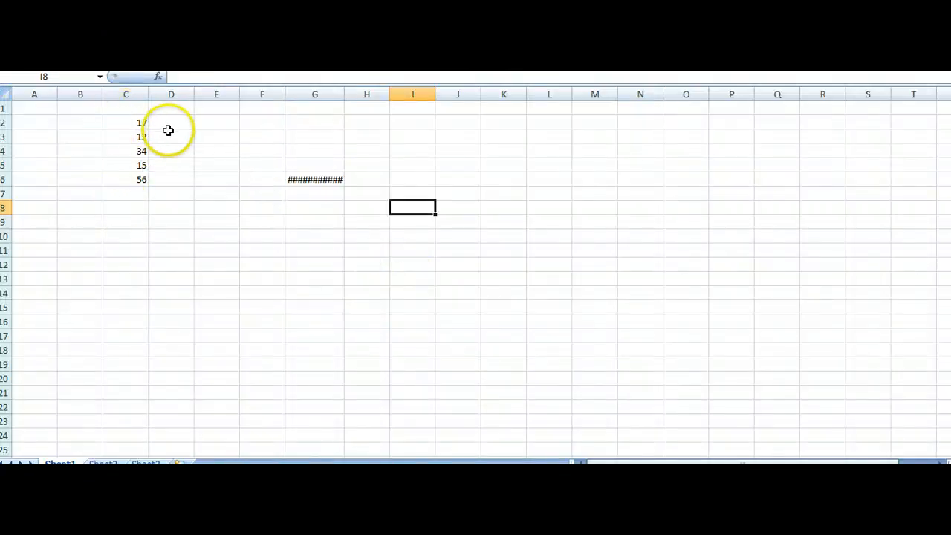
click(170, 125)
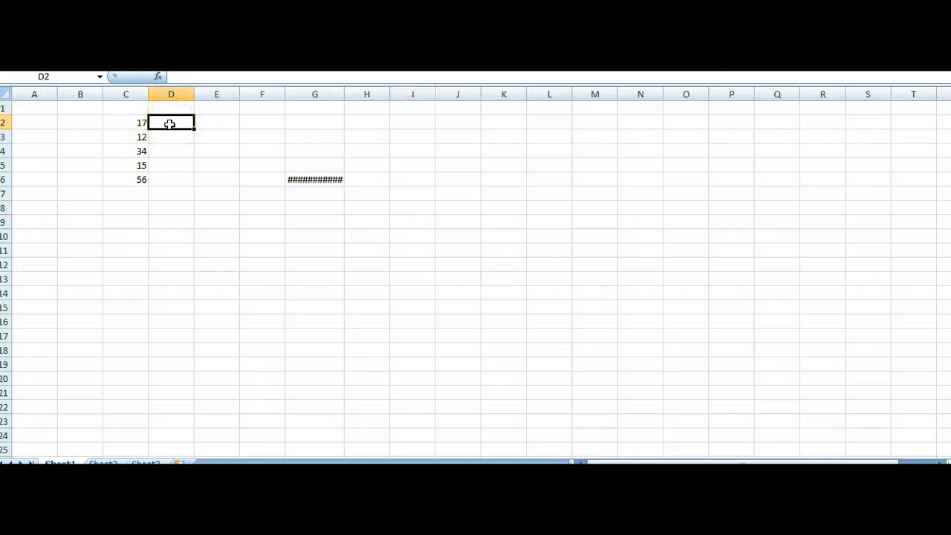
key(Return)
text(1)
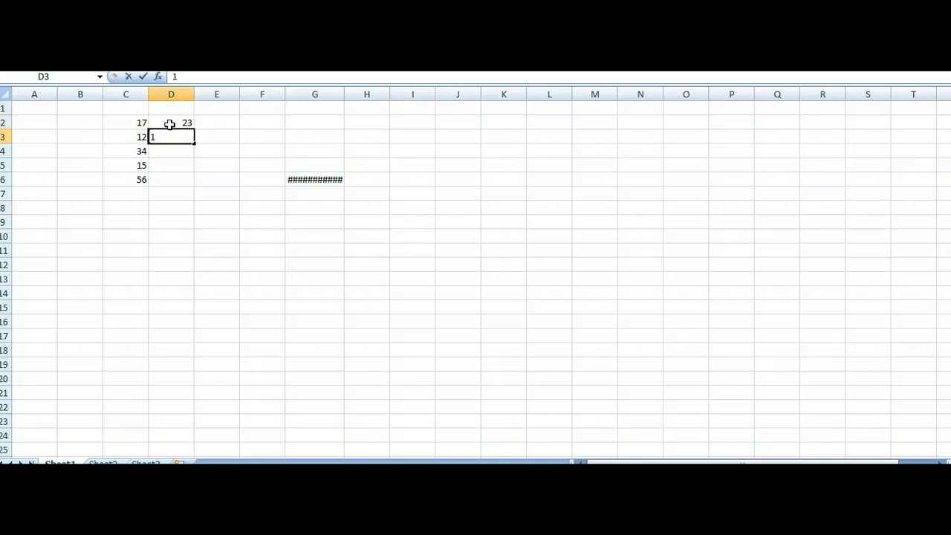
text(2)
key(Return)
key(Return)
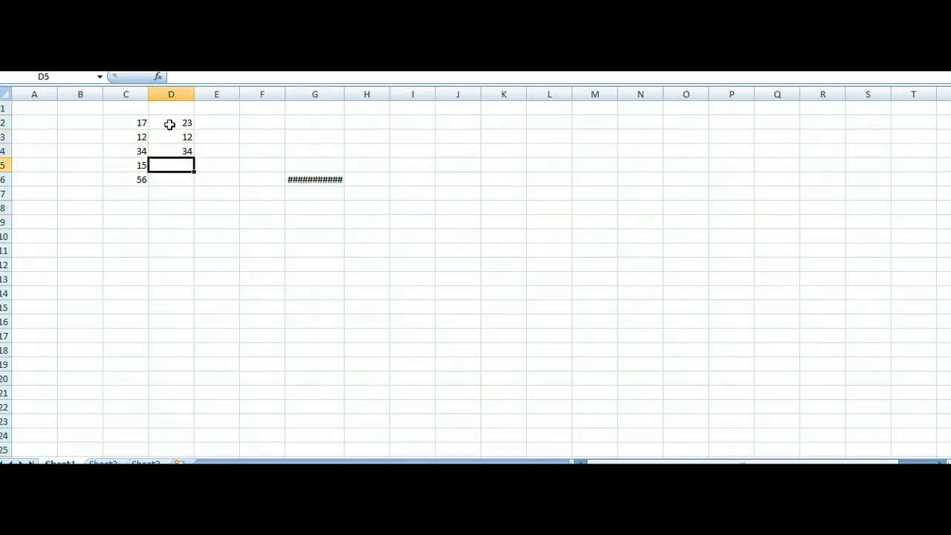
key(Return)
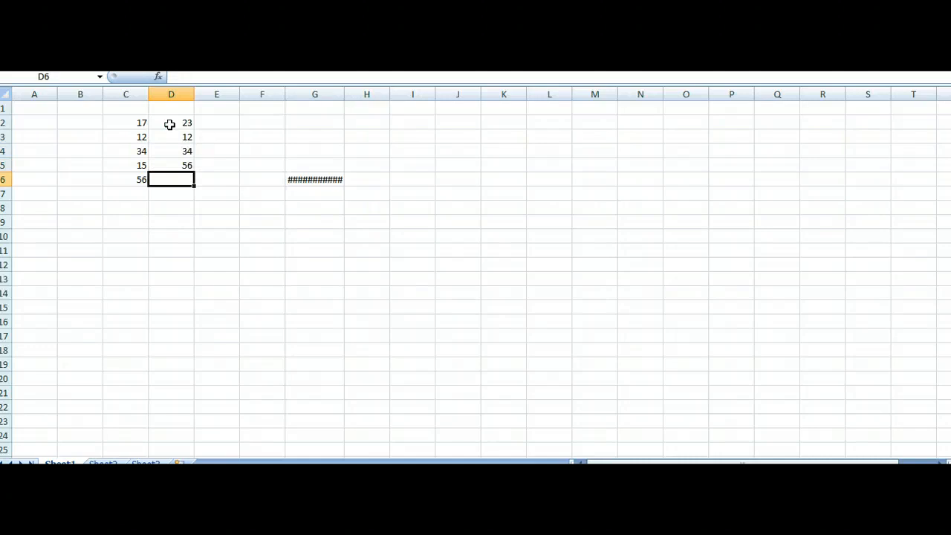
text(78)
key(Return)
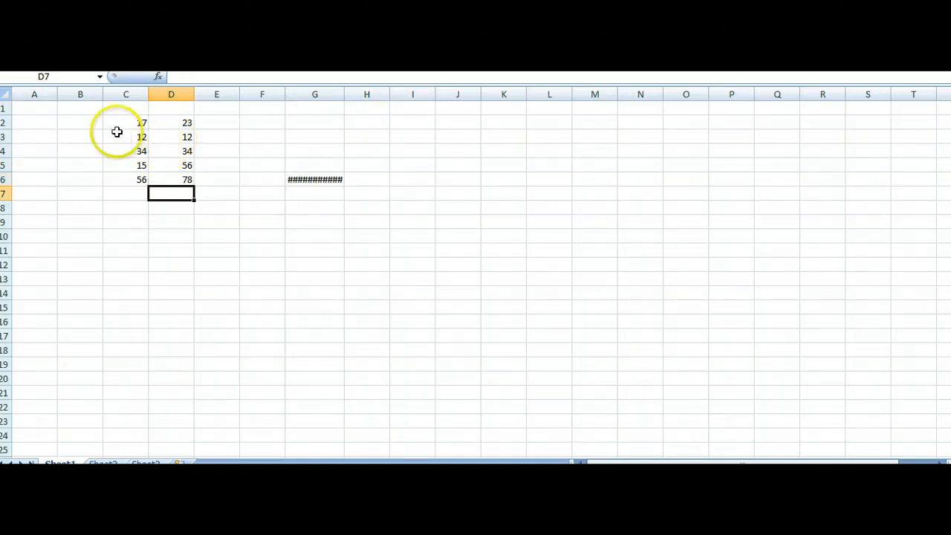
- Try totalling column C in cell C7 with the formula =c2+c3+c4+c5+c6, and clear the cell again
click(127, 208)
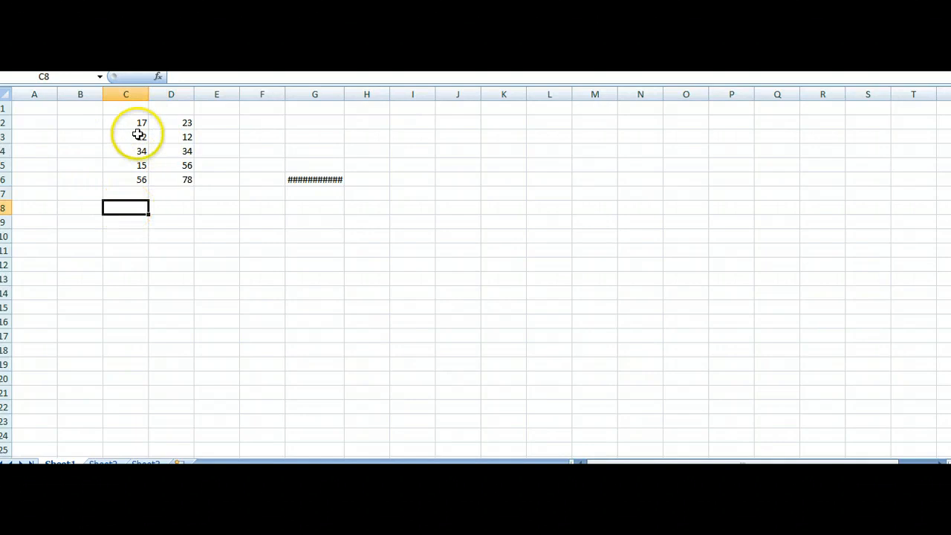
click(135, 194)
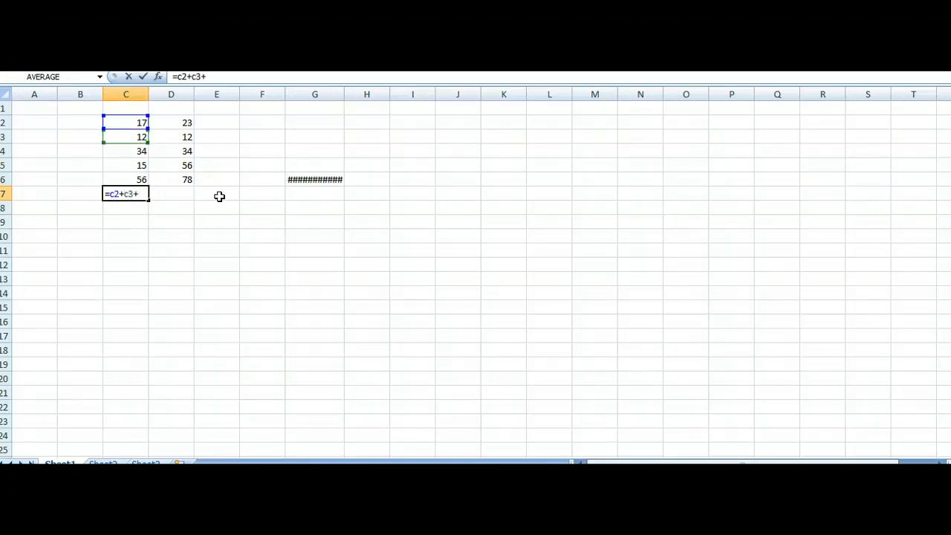
text(=c2+c3+c4+c5)
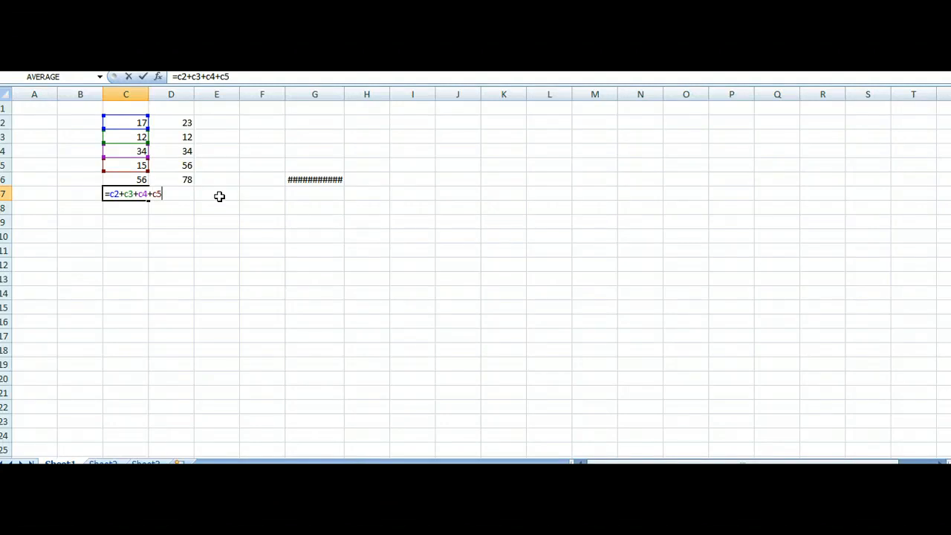
text(+c)
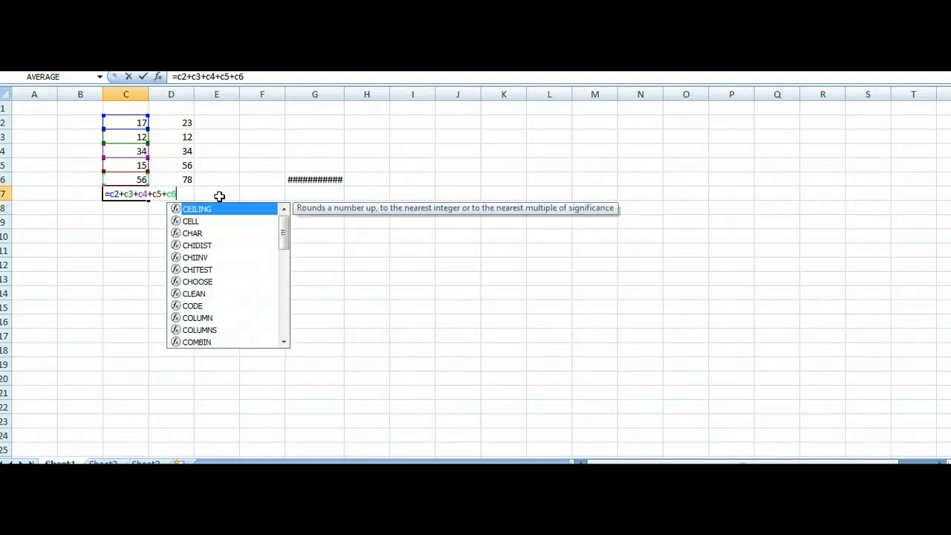
text(6)
click(128, 261)
key(Return)
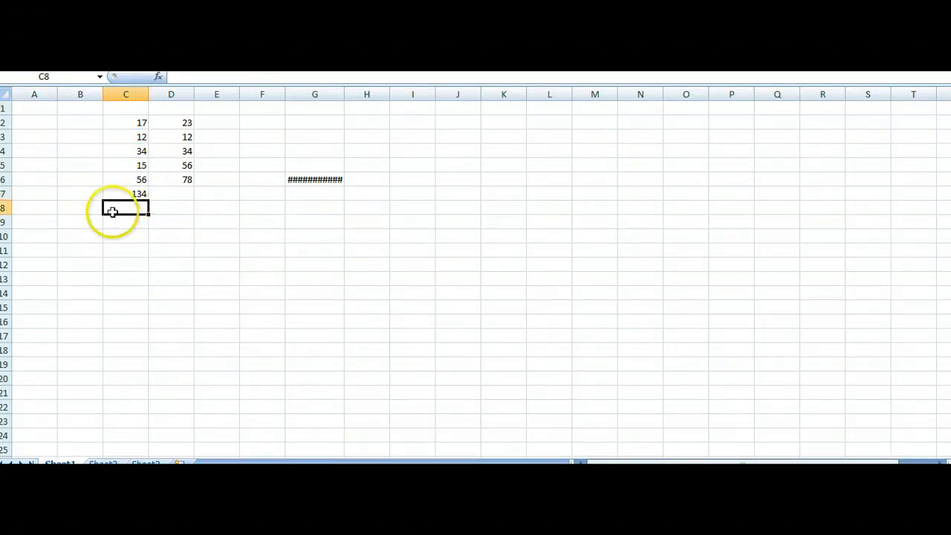
click(125, 193)
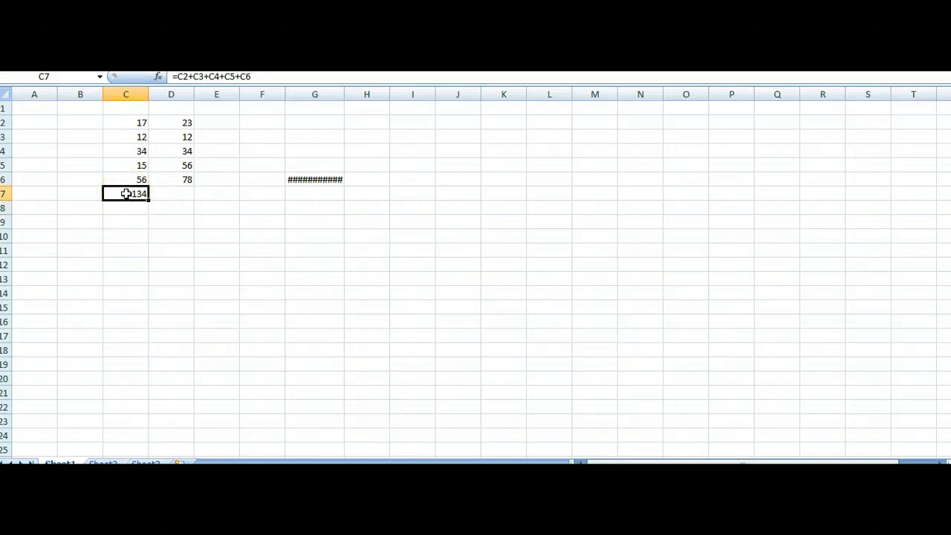
key(Delete)
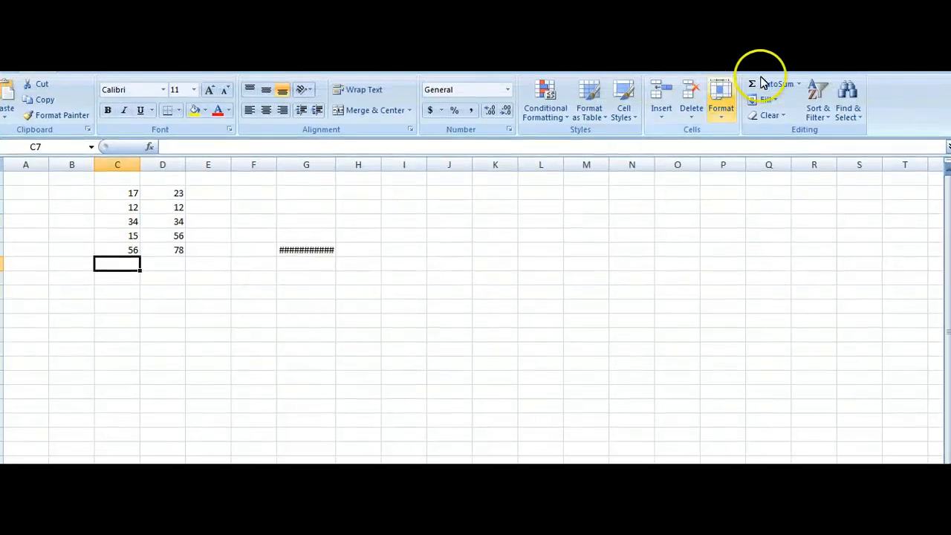
- Total cells C2 to C6 in cell C7 with AutoSum, using the formula =SUM(C2:C6)
click(775, 84)
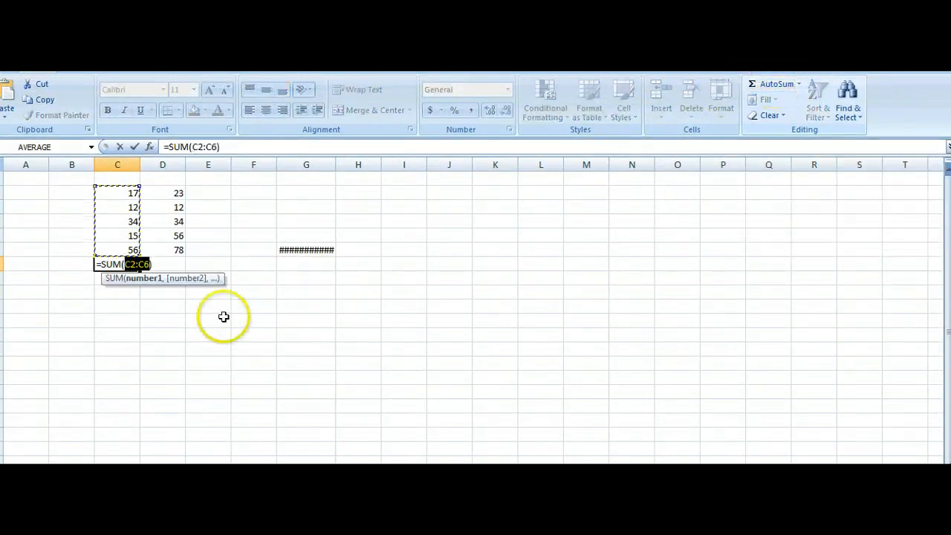
drag(111, 192, 112, 248)
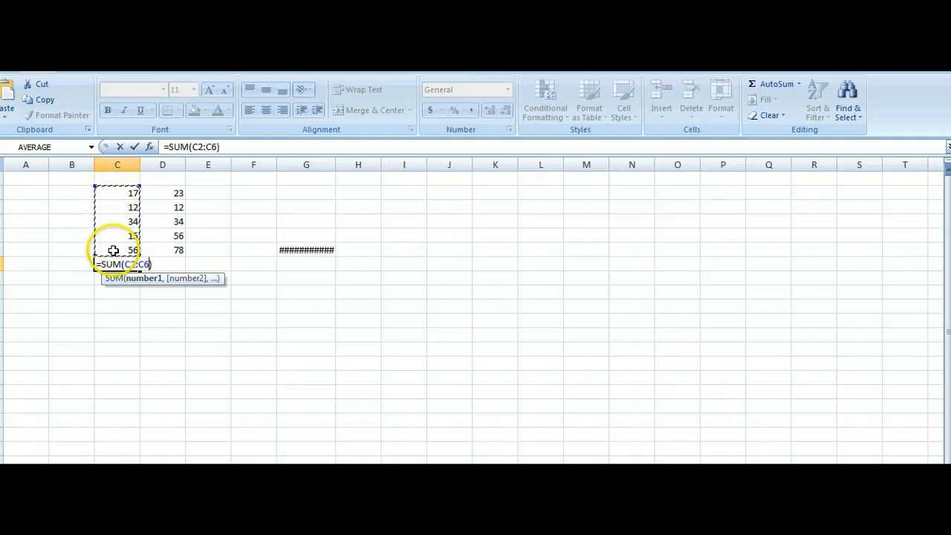
key(Return)
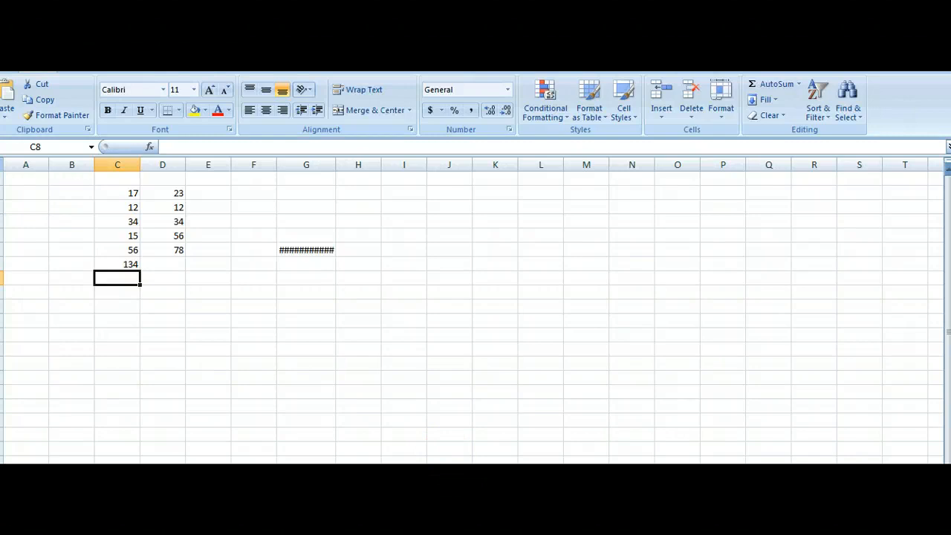
- Copy the SUM formula from cell C7 to D7 and compare the formulas in the two cells
click(119, 265)
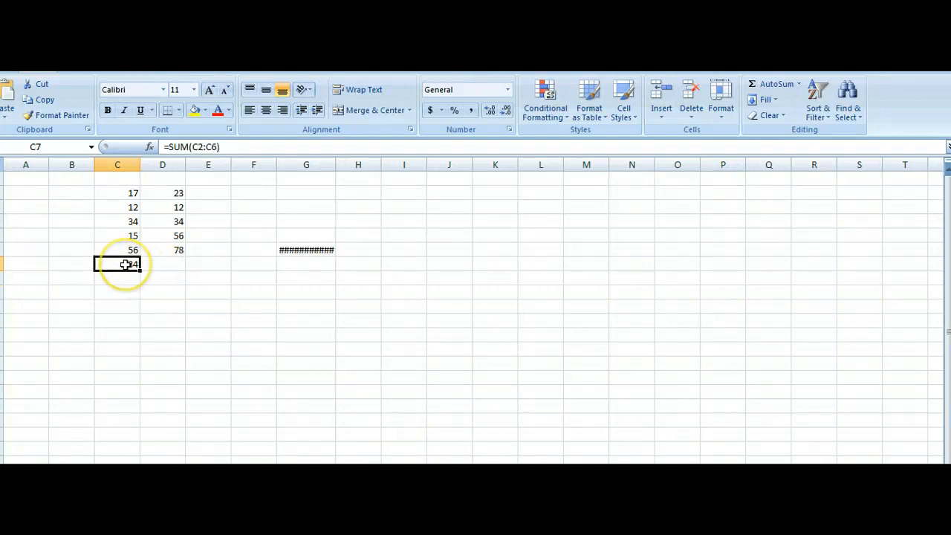
right_click(126, 265)
click(159, 287)
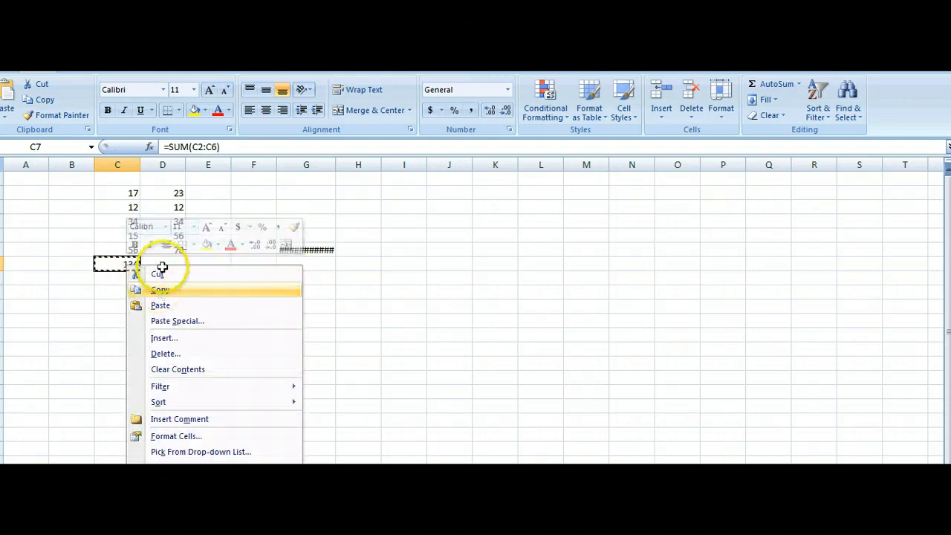
click(165, 264)
right_click(164, 265)
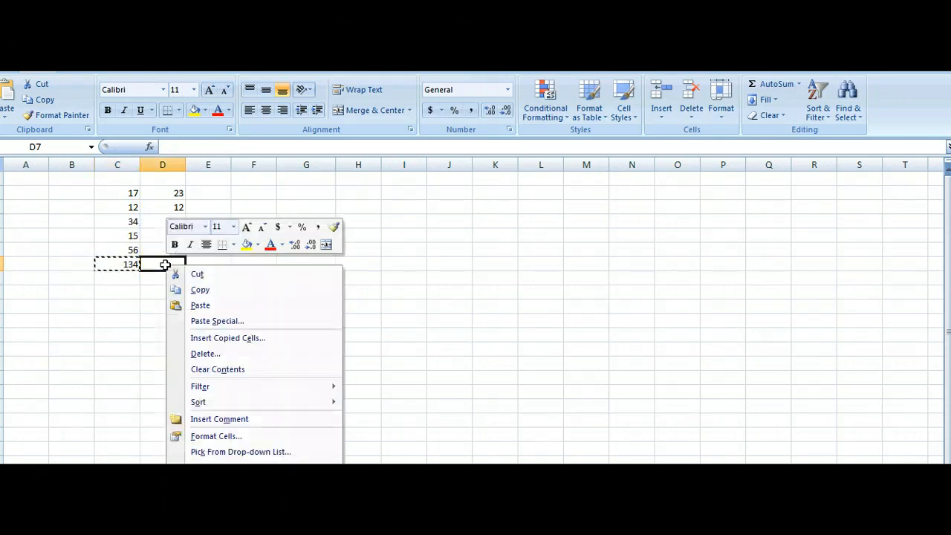
click(198, 305)
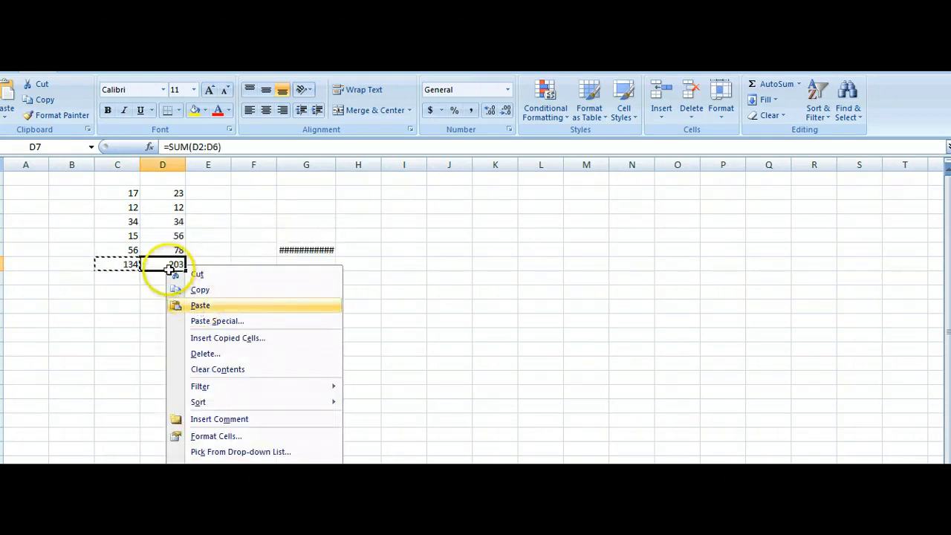
click(117, 264)
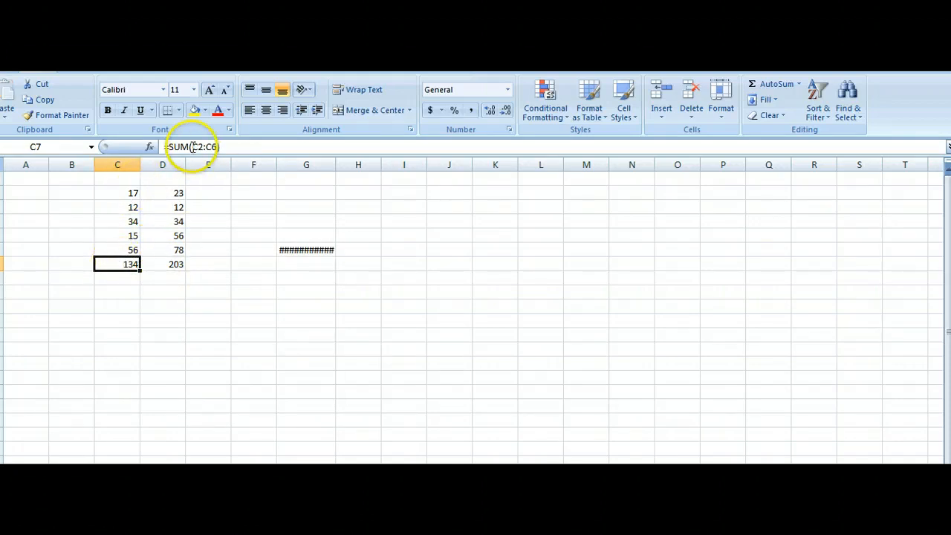
click(171, 263)
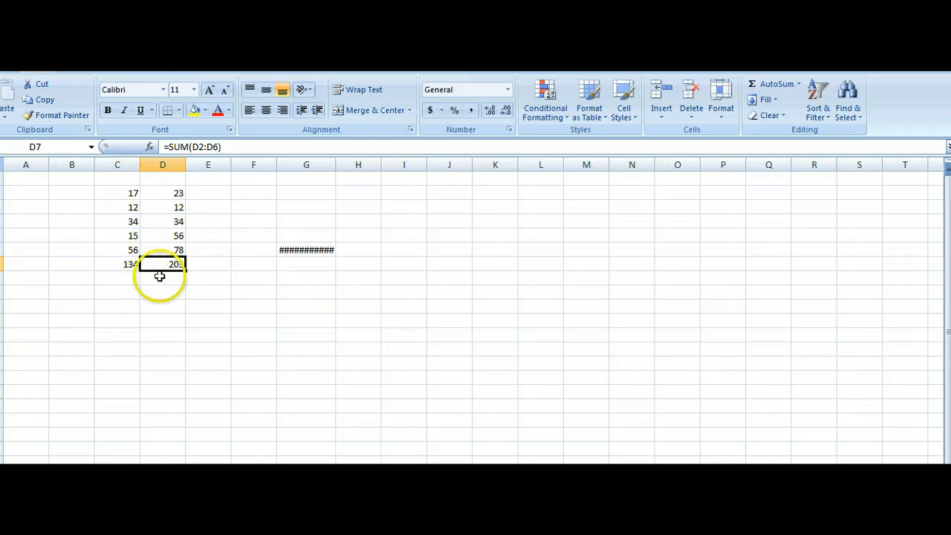
- Add cells C2 and D2 in cell E2 with the formula =C2+D2
click(209, 192)
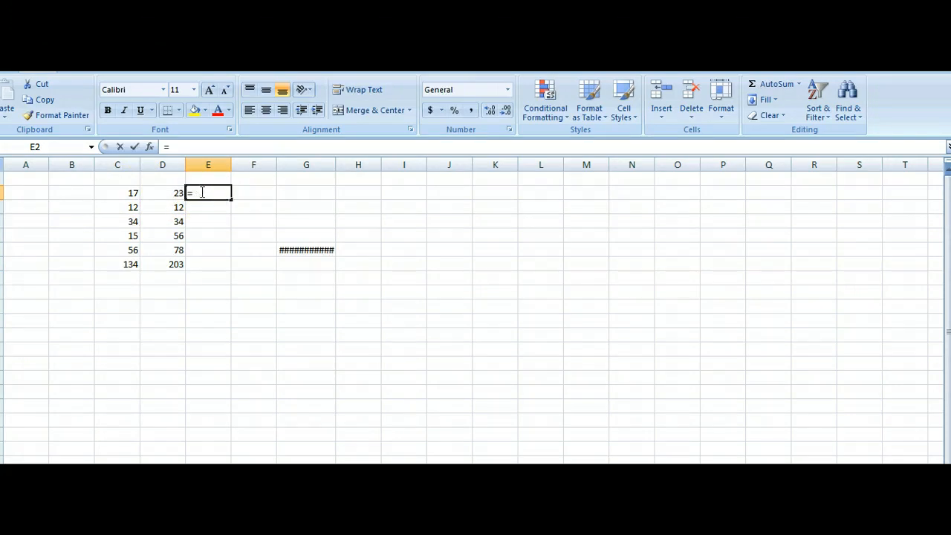
text(=)
click(128, 193)
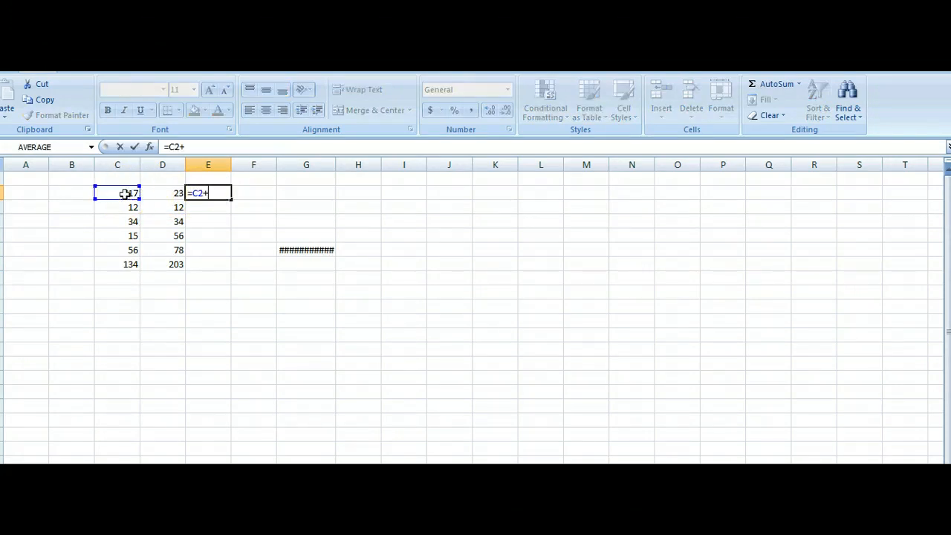
text(+)
click(160, 193)
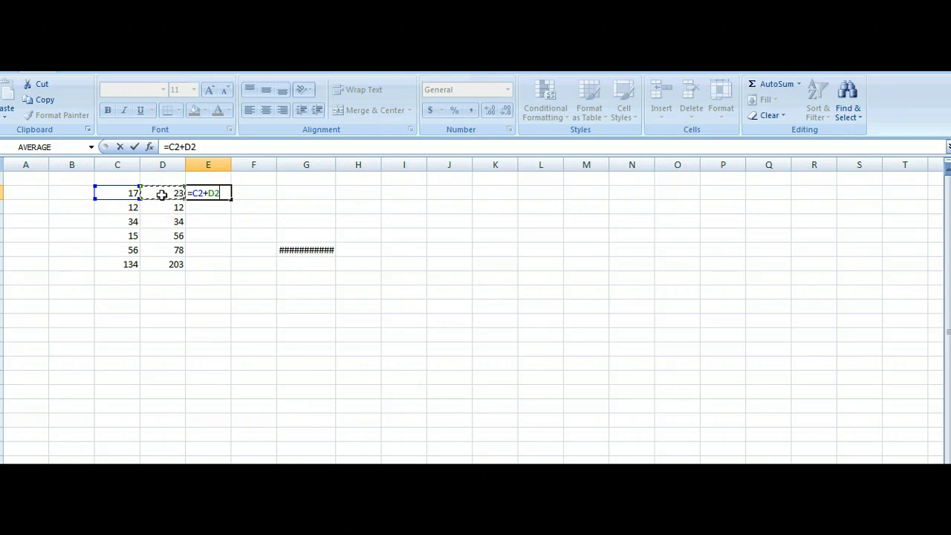
key(Return)
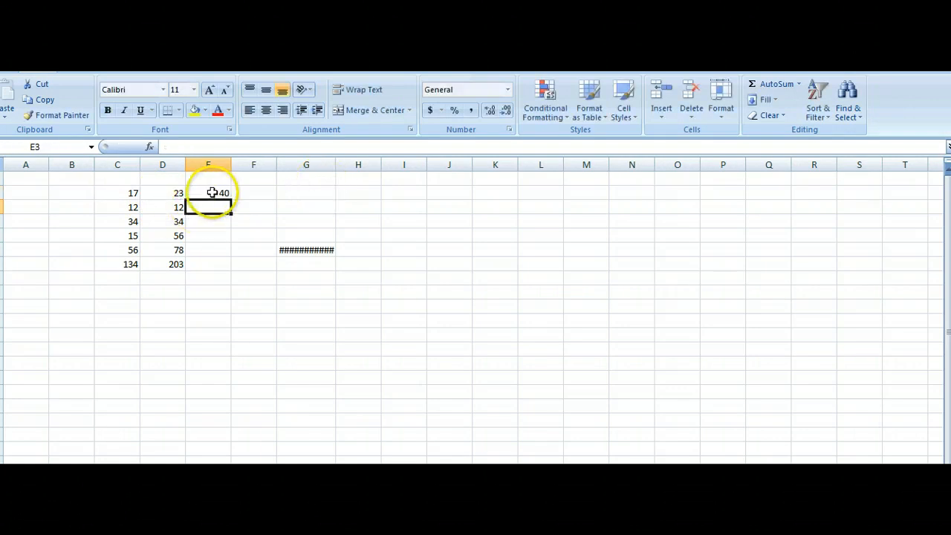
- Fill the formula in E2 down to E7 and check the row references in the copied formulas
click(212, 192)
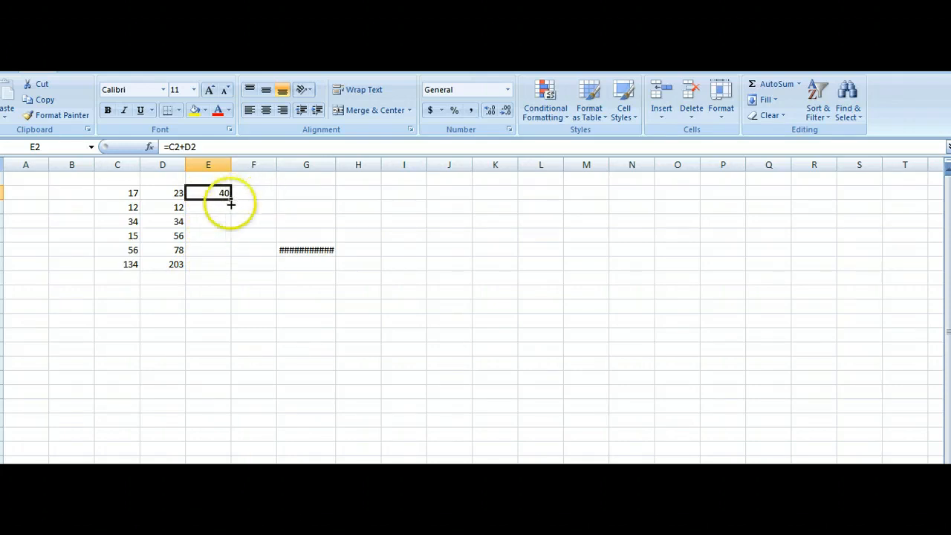
drag(230, 204, 230, 269)
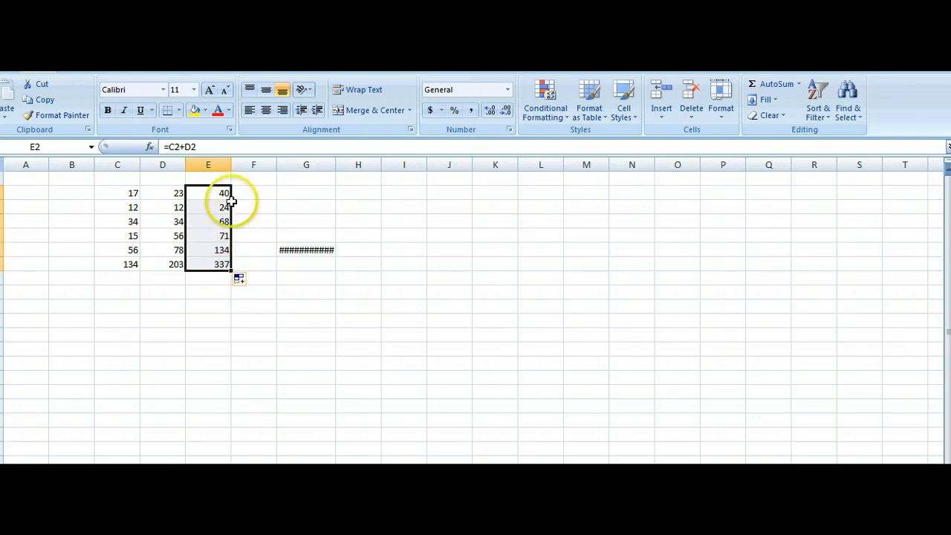
click(214, 194)
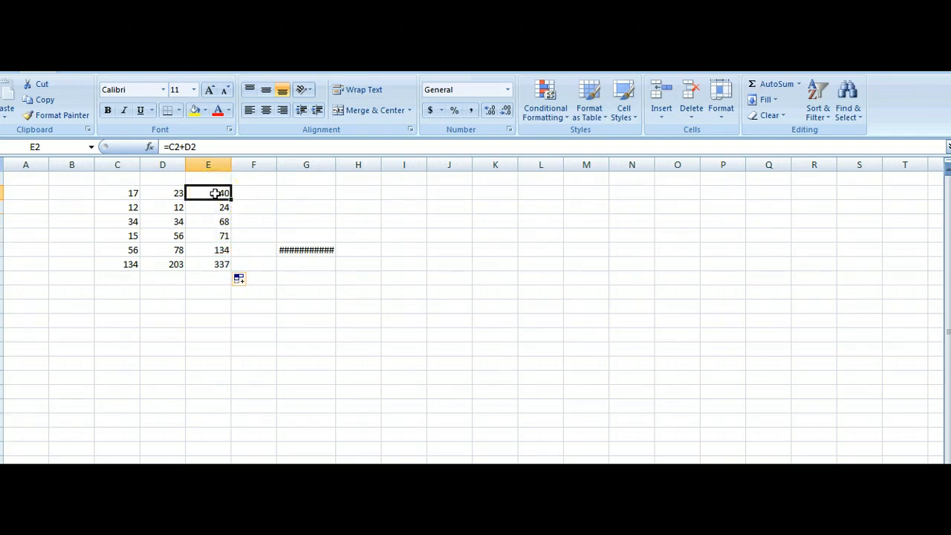
click(211, 209)
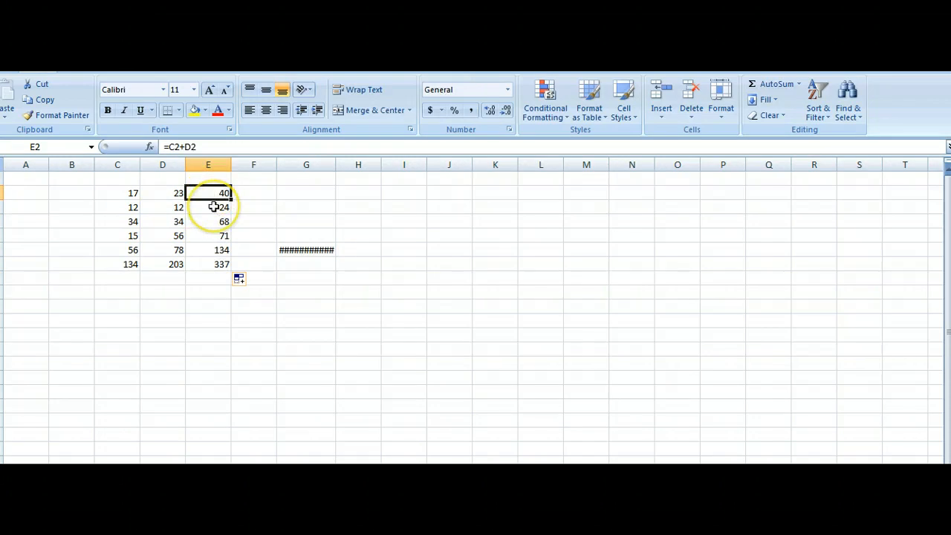
click(213, 207)
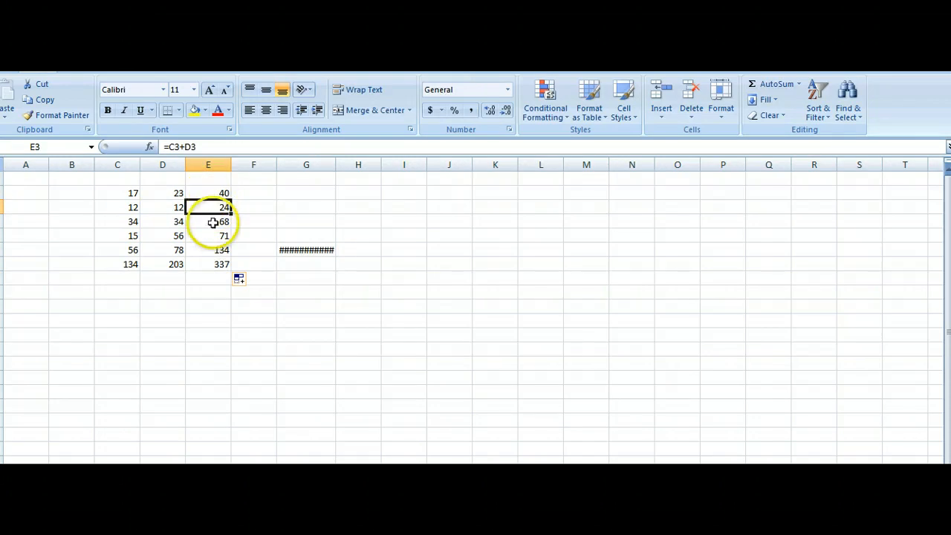
click(213, 236)
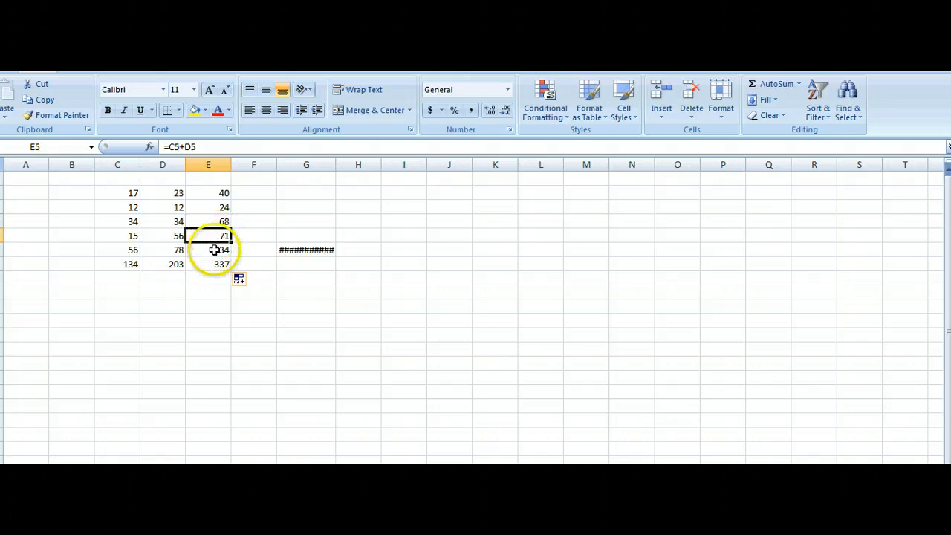
click(214, 252)
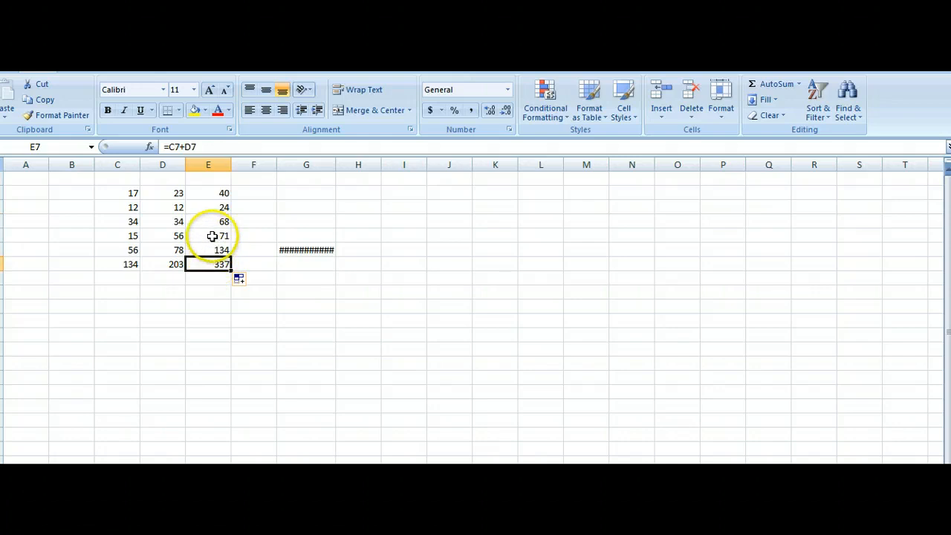
click(211, 235)
click(211, 222)
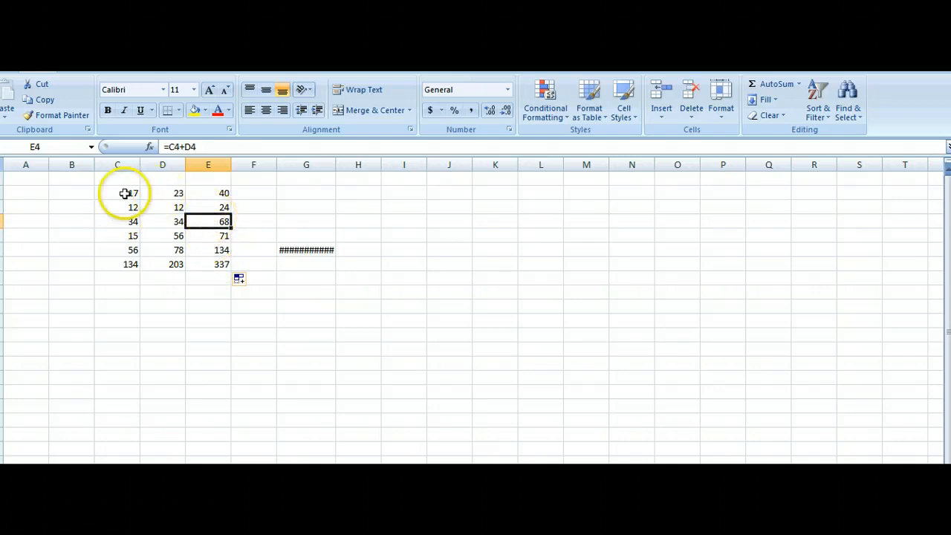
- Apply an outline border around the range C2 to E7
drag(107, 193, 219, 258)
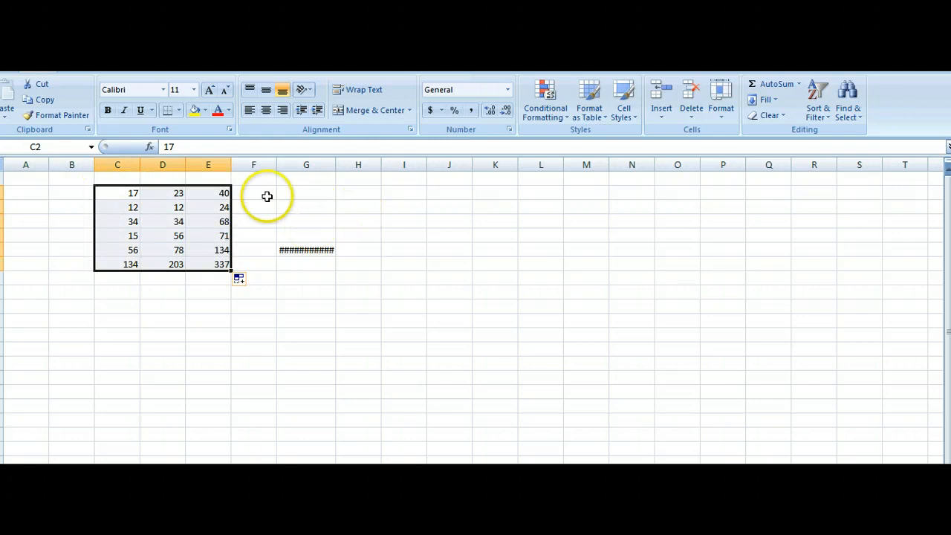
right_click(122, 196)
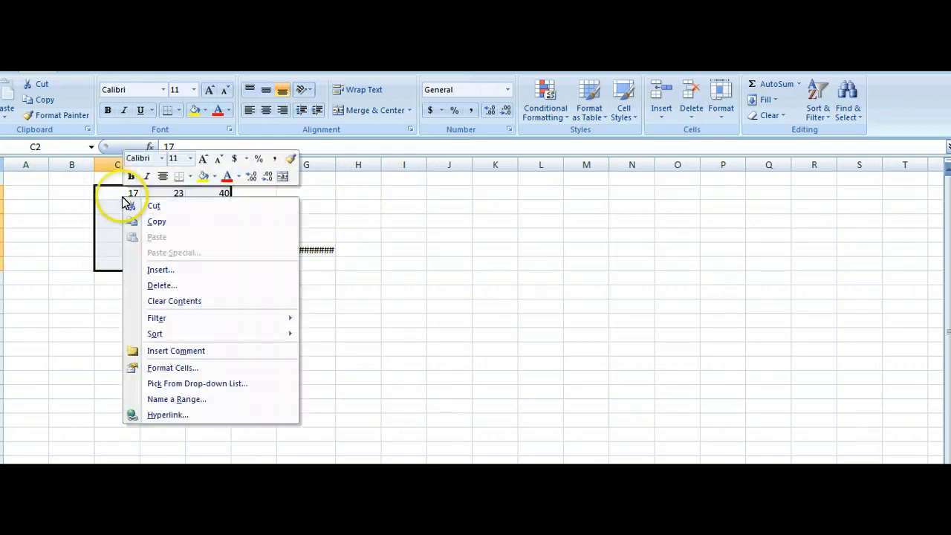
click(177, 367)
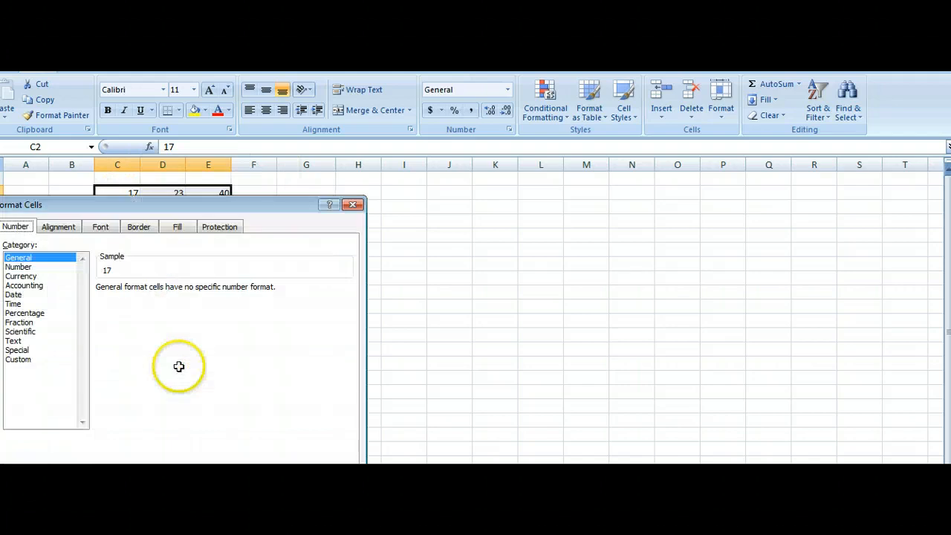
click(133, 227)
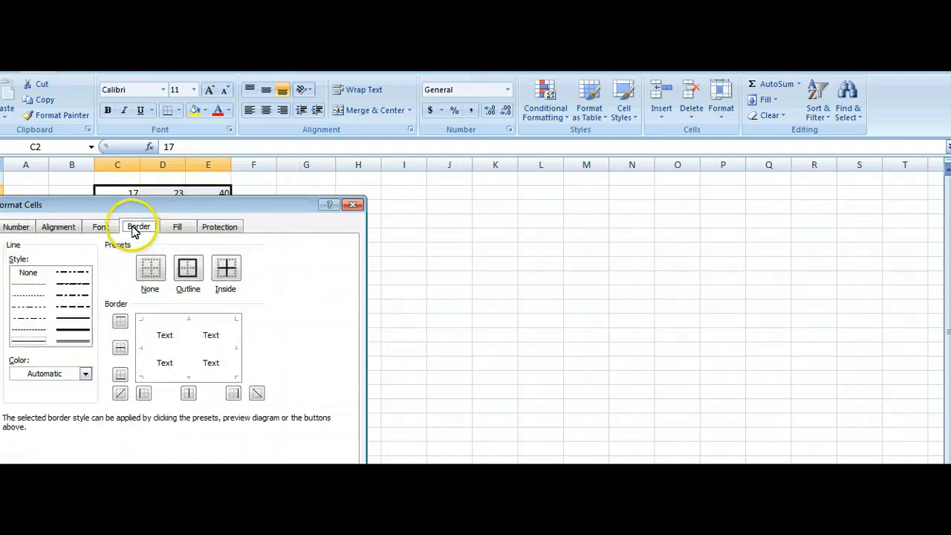
click(188, 268)
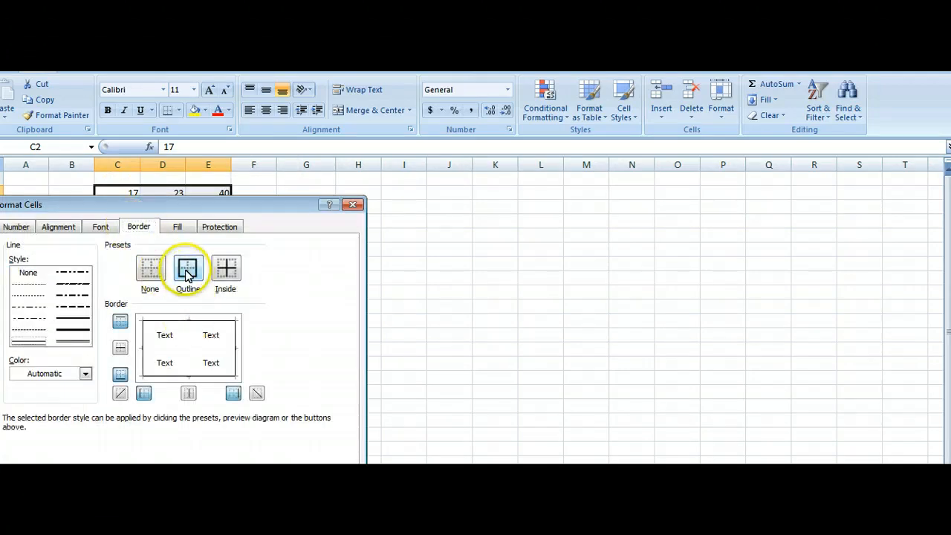
click(73, 327)
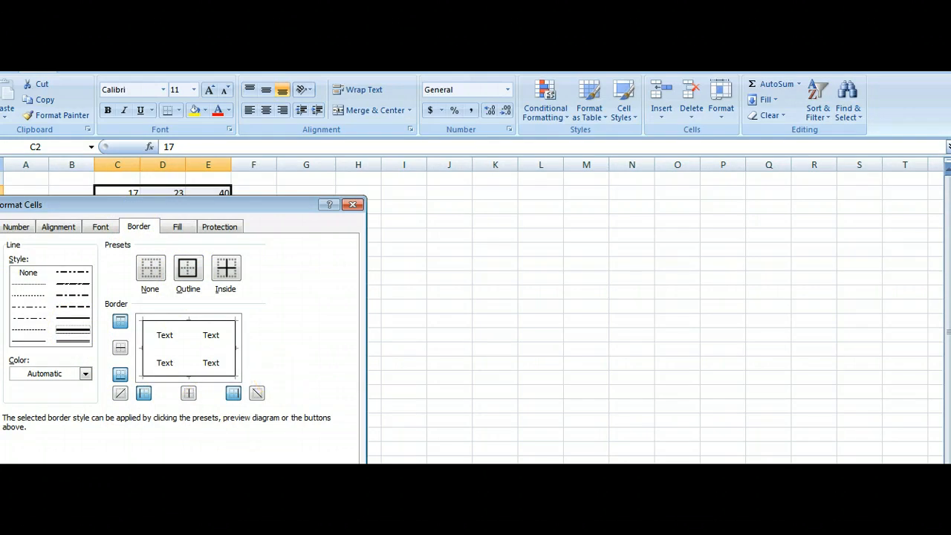
click(186, 268)
key(Return)
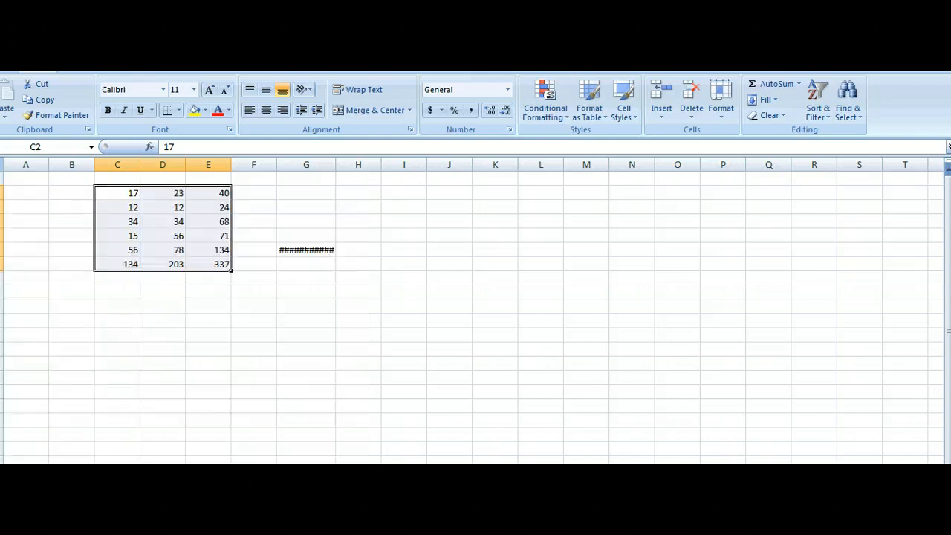
click(306, 221)
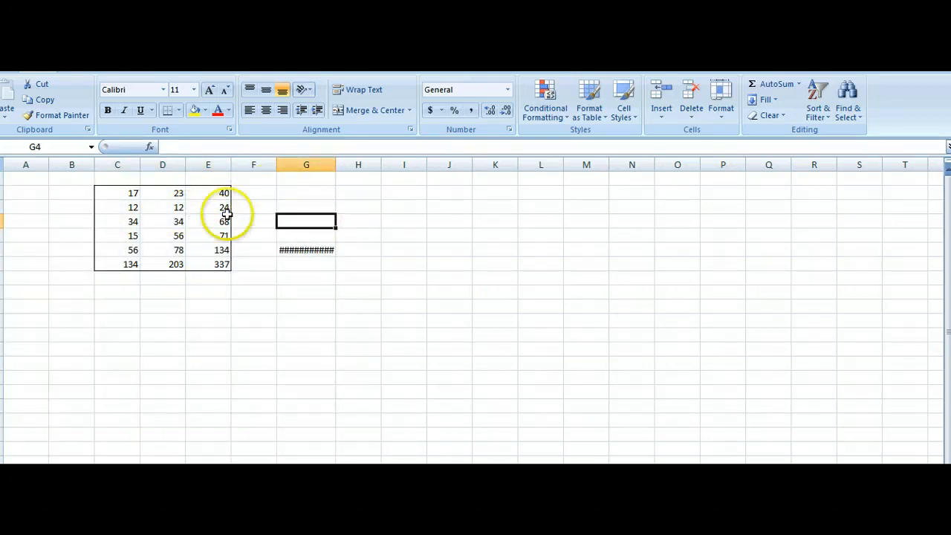
- Add inside borders to the range C2 to E7 so every cell is boxed
click(127, 192)
drag(197, 206, 204, 263)
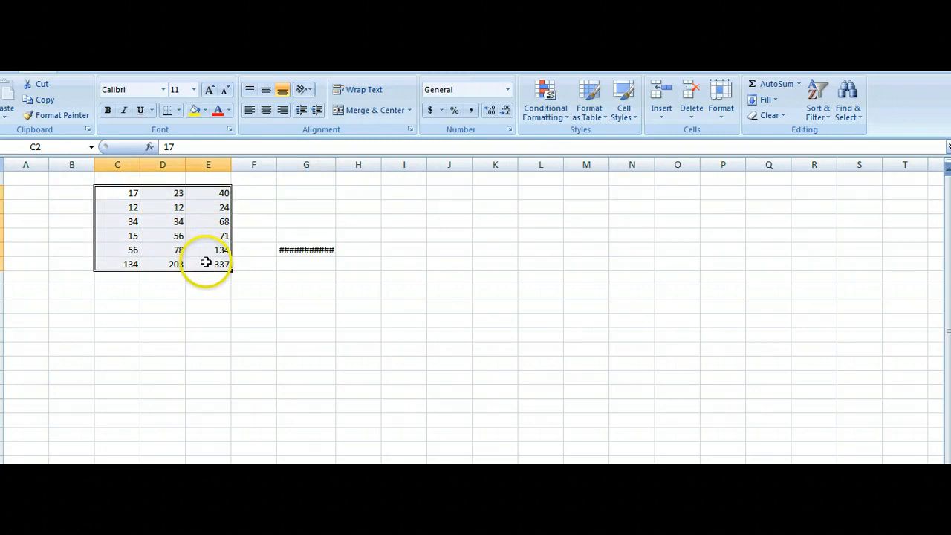
right_click(130, 207)
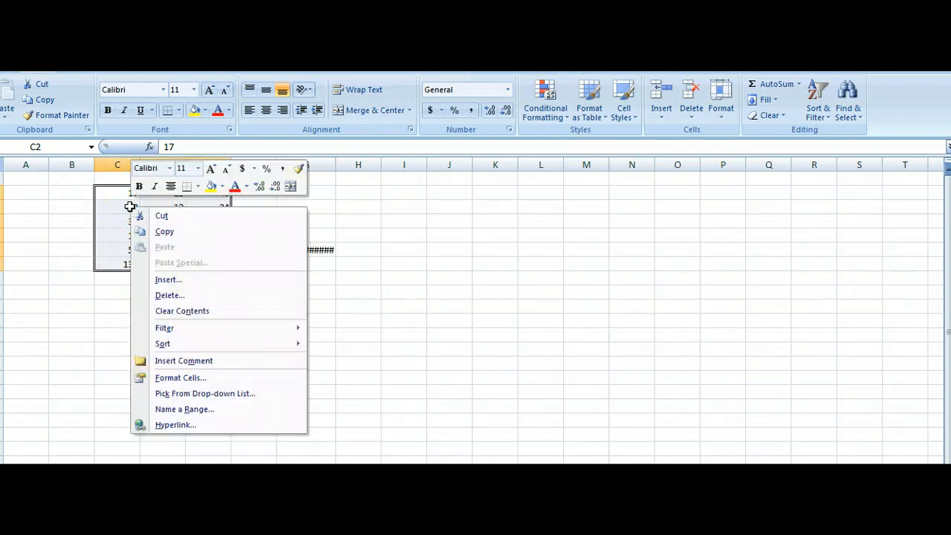
click(180, 379)
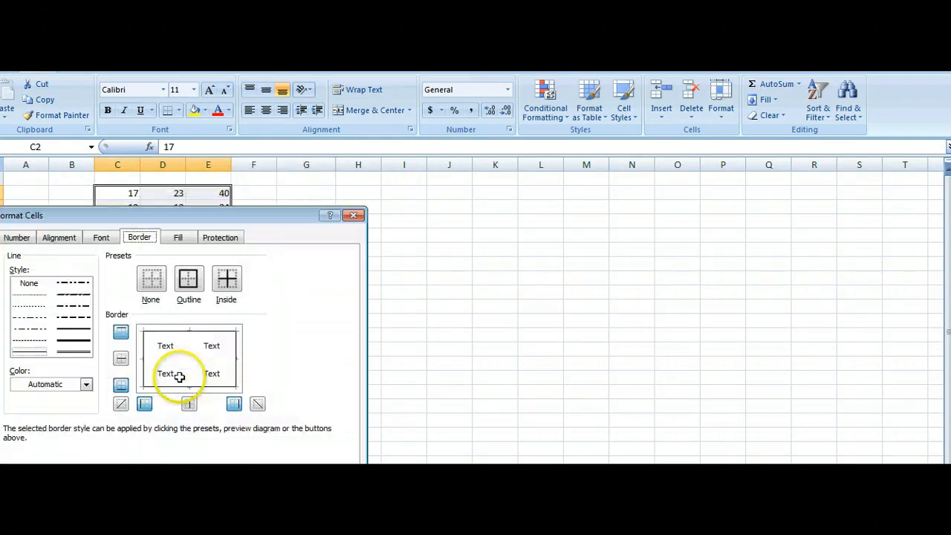
click(226, 279)
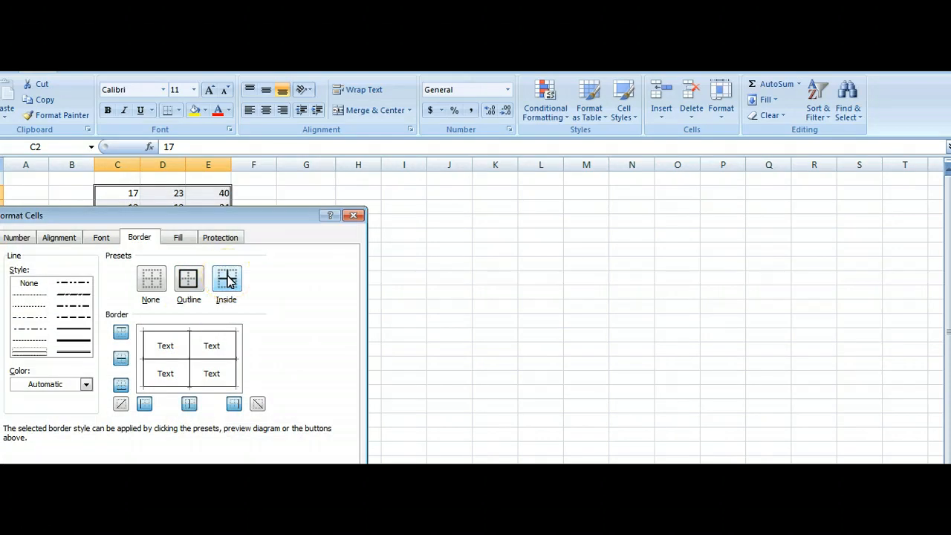
click(32, 300)
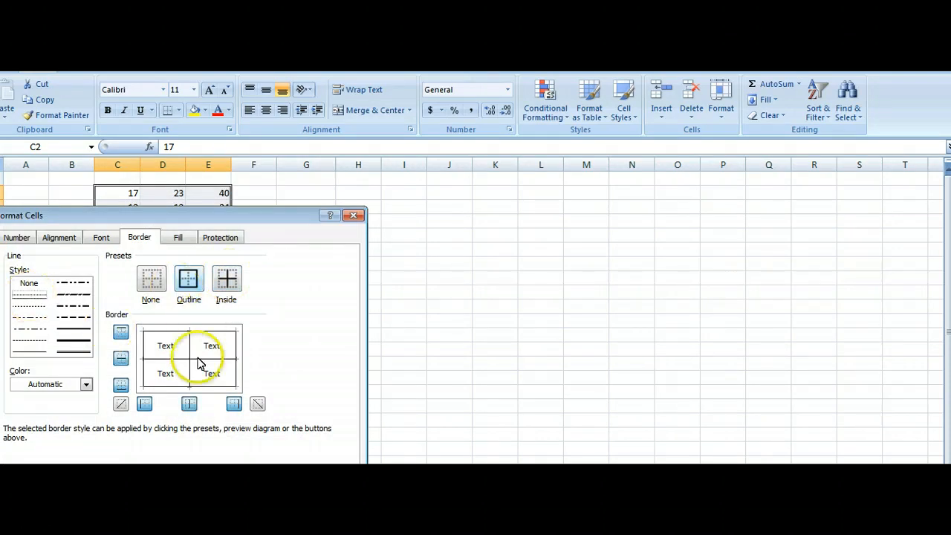
click(223, 361)
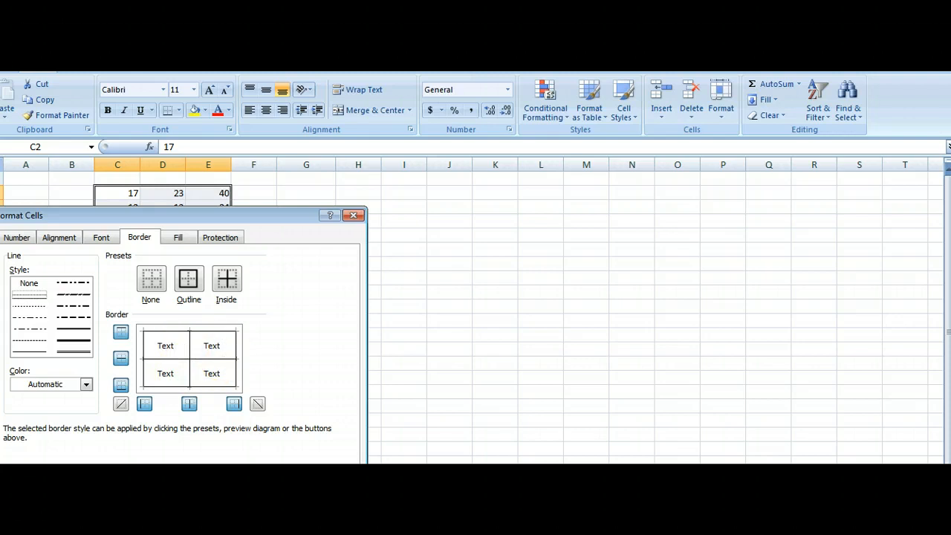
key(Return)
click(373, 292)
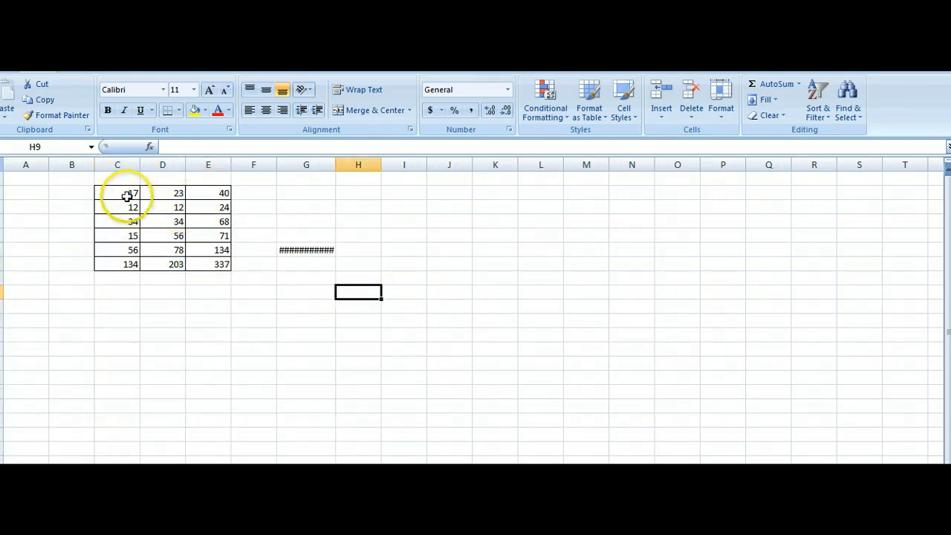
- Try to give the range C2 to E7 a thick dark red border by choosing the line style and colour
drag(127, 195, 200, 264)
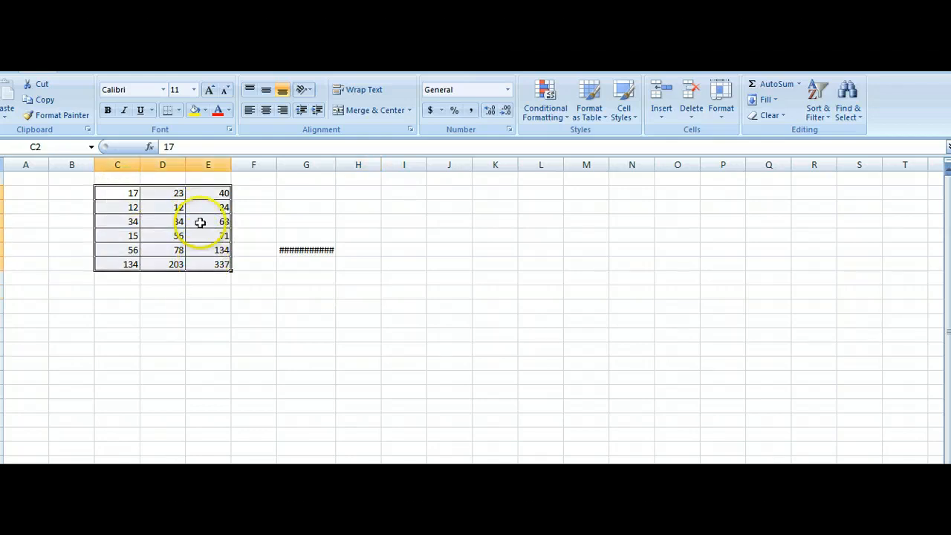
right_click(200, 222)
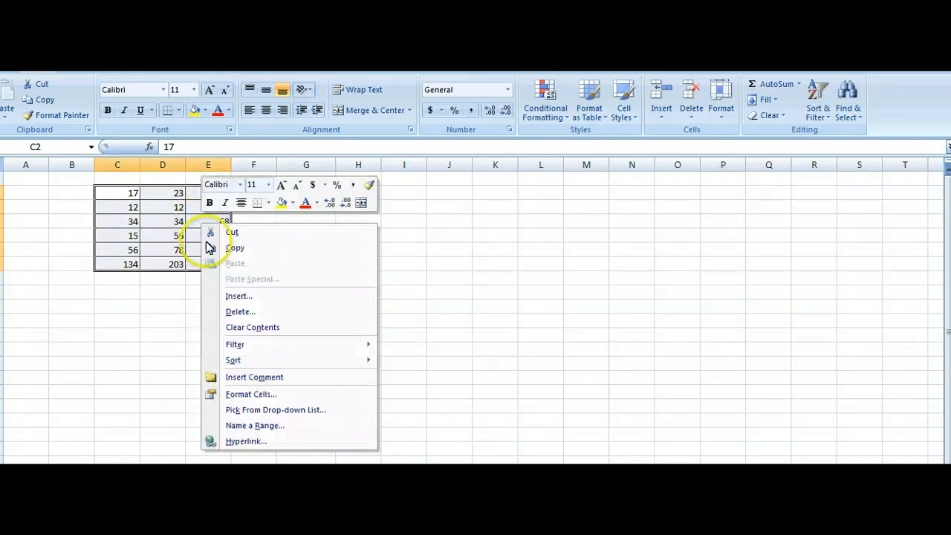
click(253, 394)
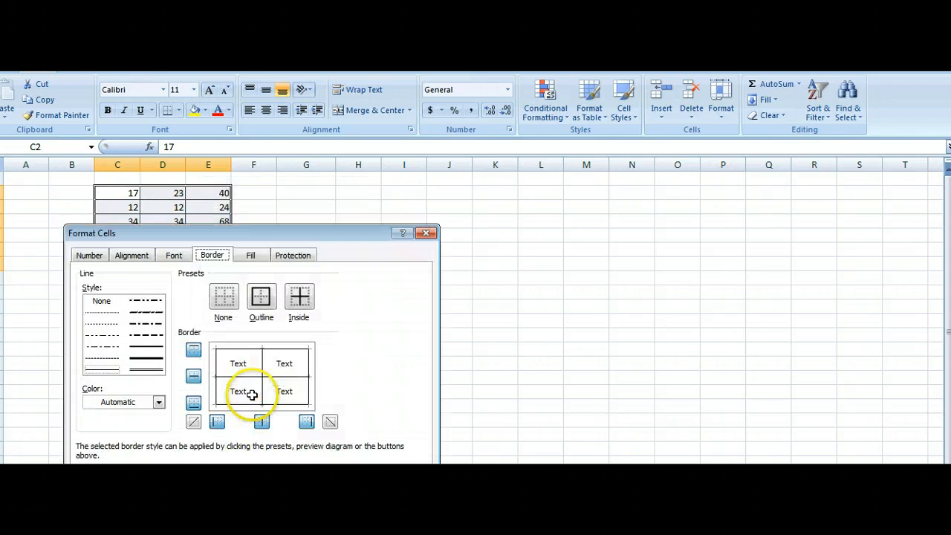
click(149, 359)
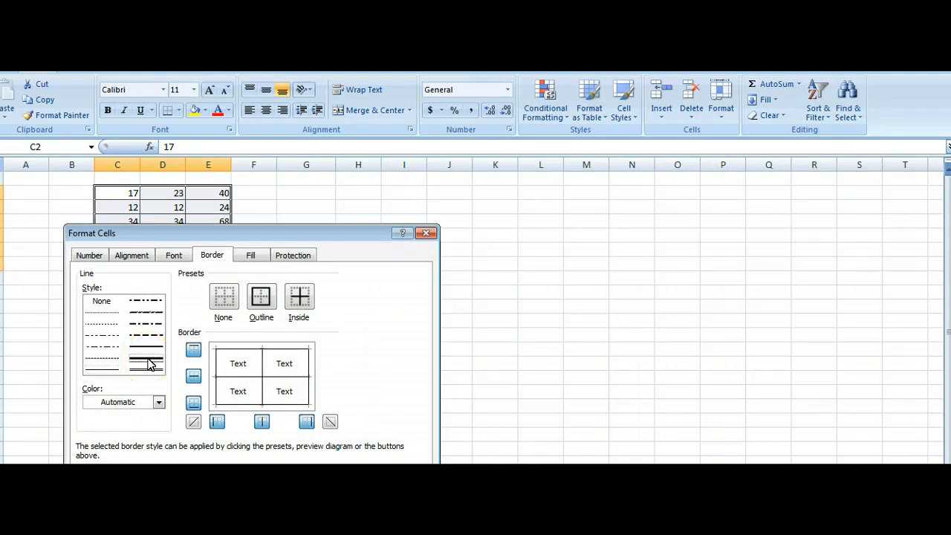
click(158, 401)
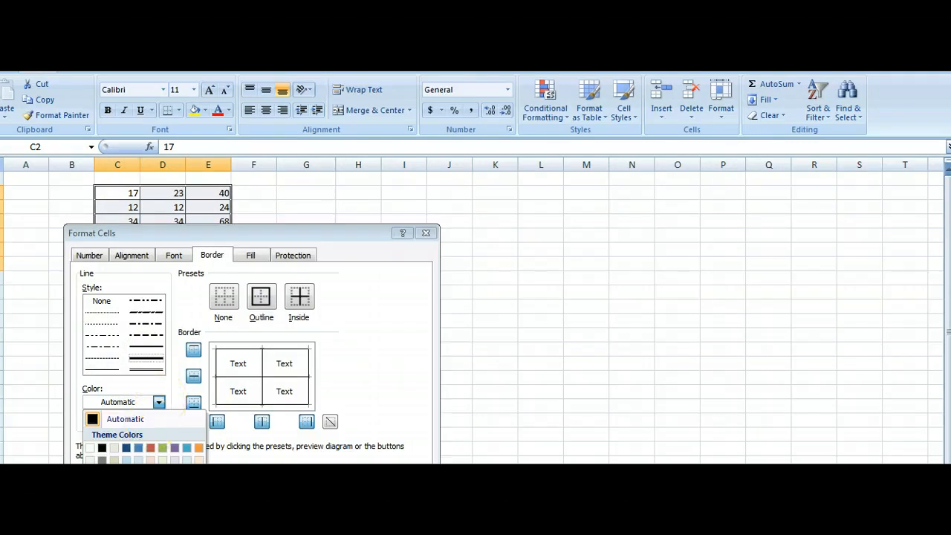
click(91, 524)
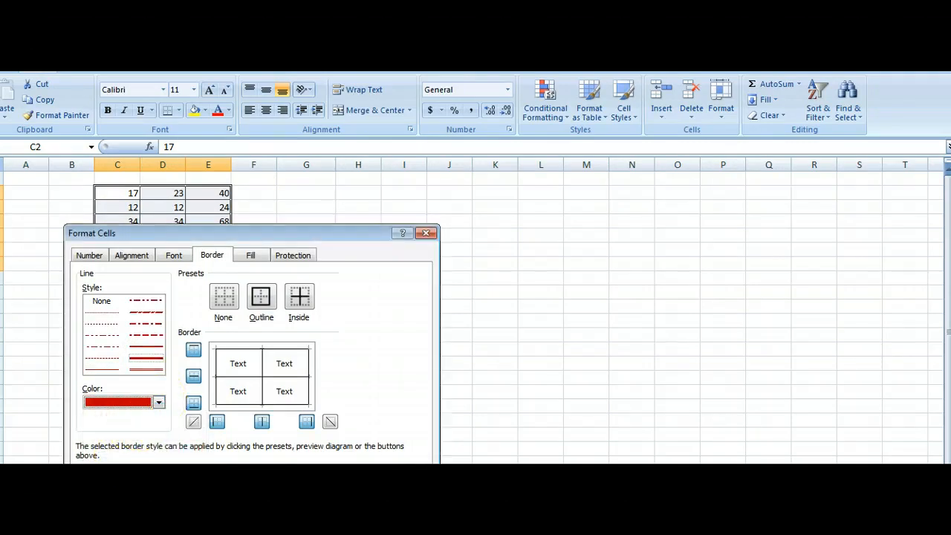
key(Return)
click(305, 220)
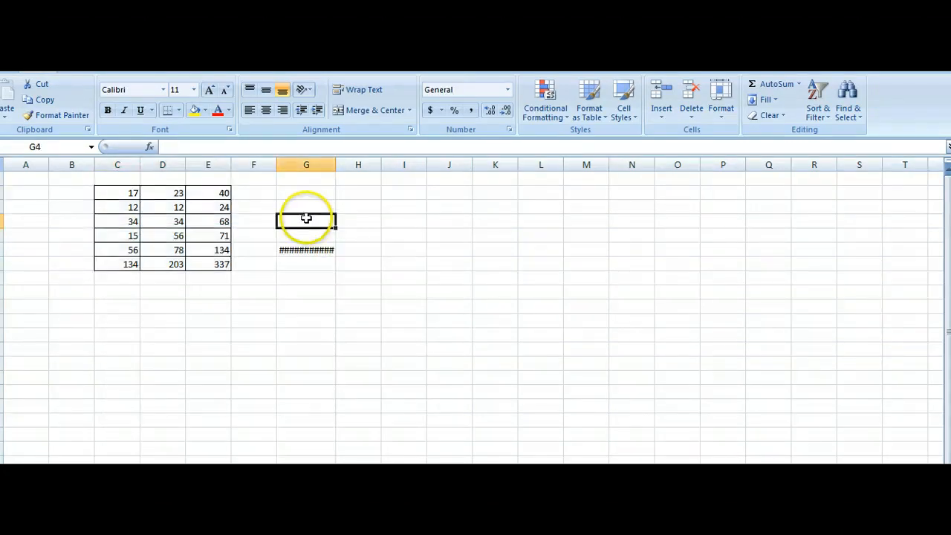
- Retry the border change on C2 to E7 with the Outline preset, a thick line style and dark red
drag(117, 197, 199, 266)
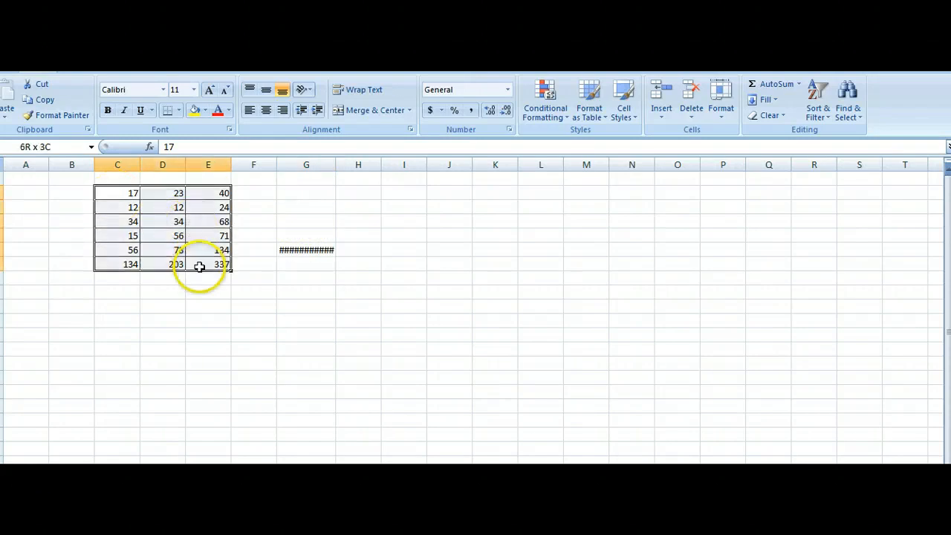
right_click(127, 268)
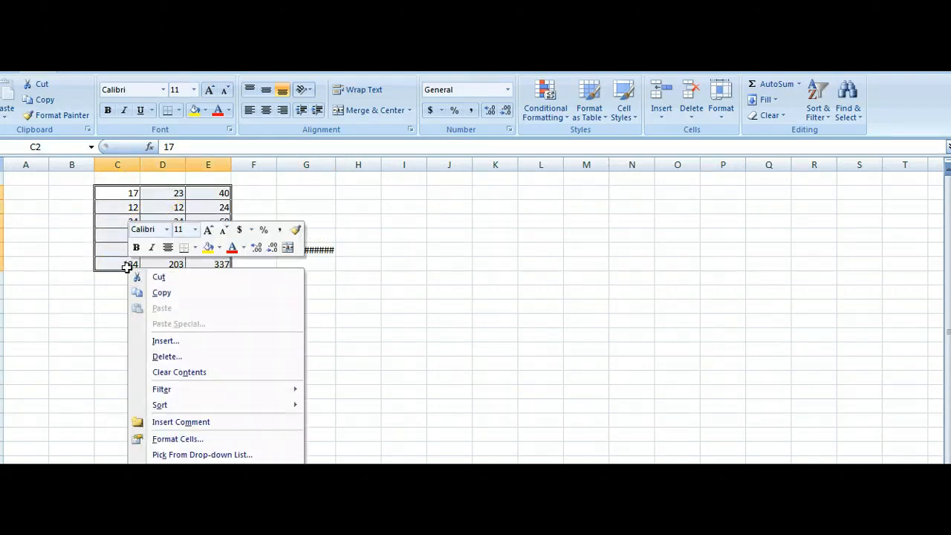
click(173, 440)
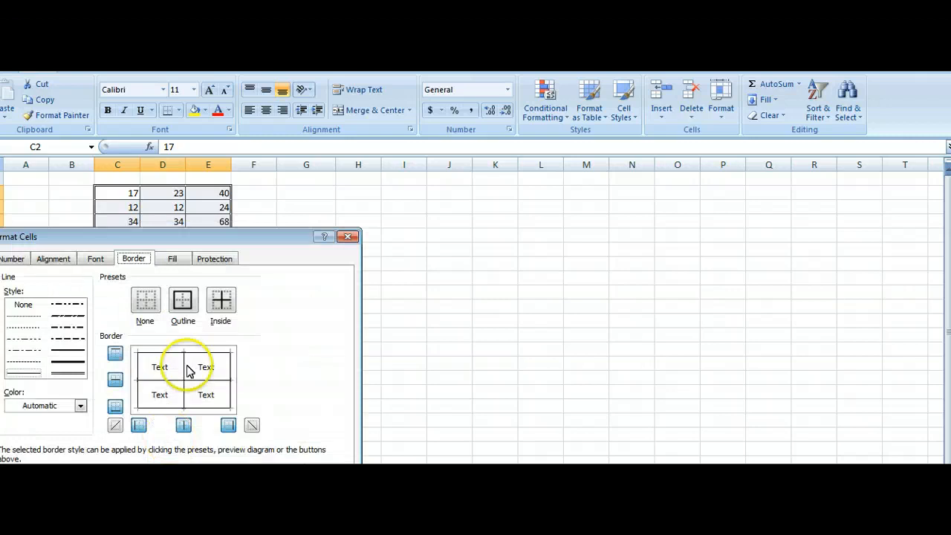
click(183, 306)
click(73, 362)
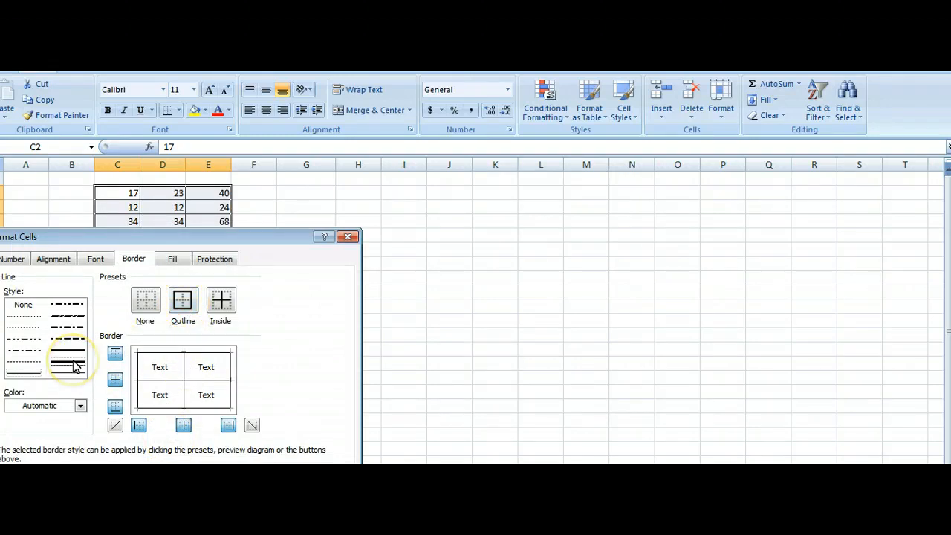
click(80, 405)
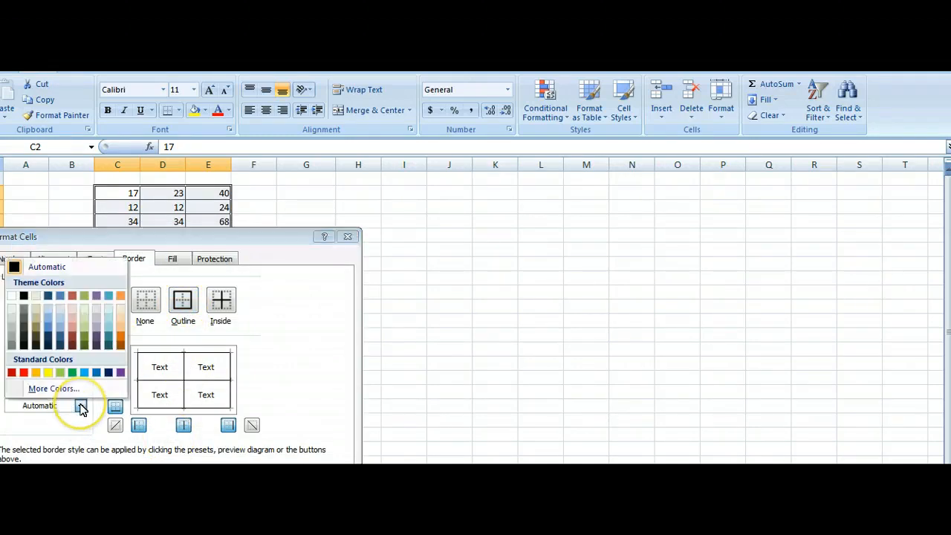
click(11, 373)
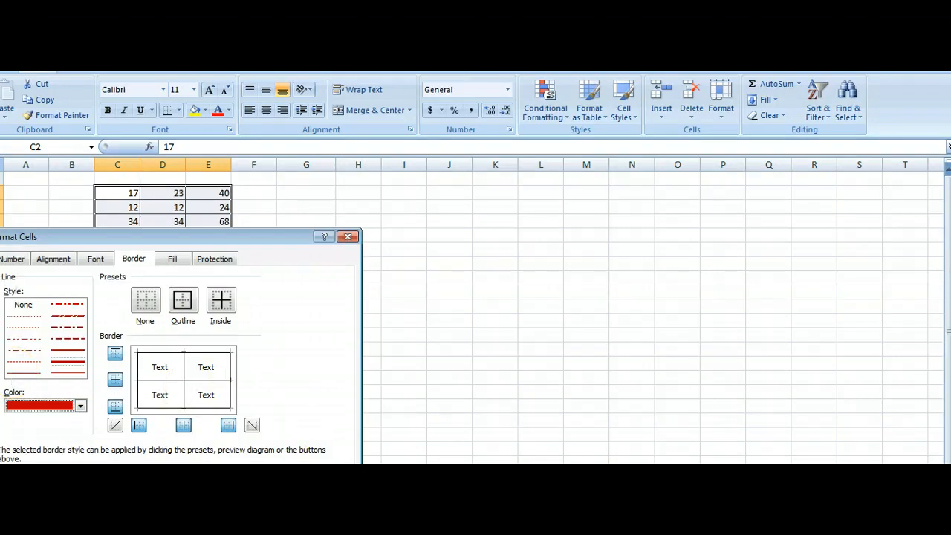
key(Return)
click(278, 335)
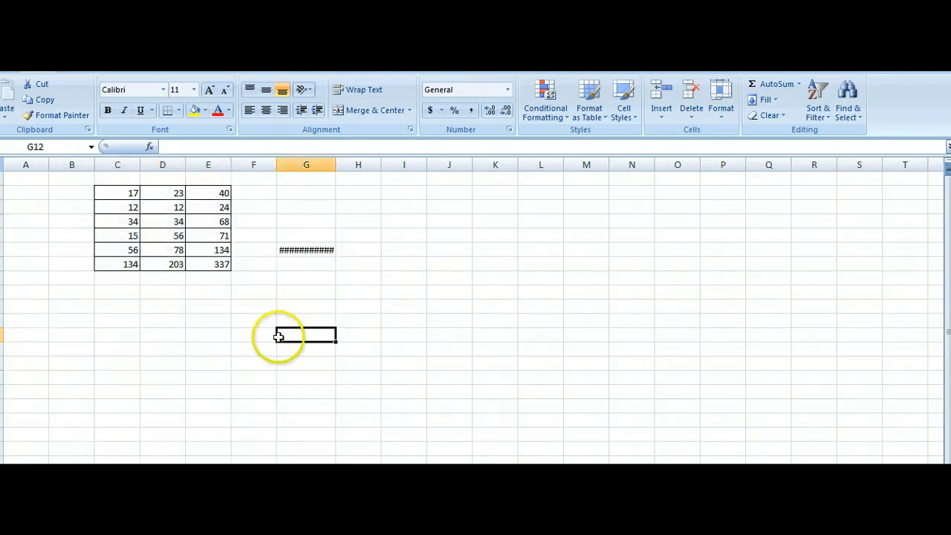
mouse_move(110, 194)
mouse_down()
mouse_move(198, 240)
mouse_move(202, 264)
mouse_up()
click(333, 276)
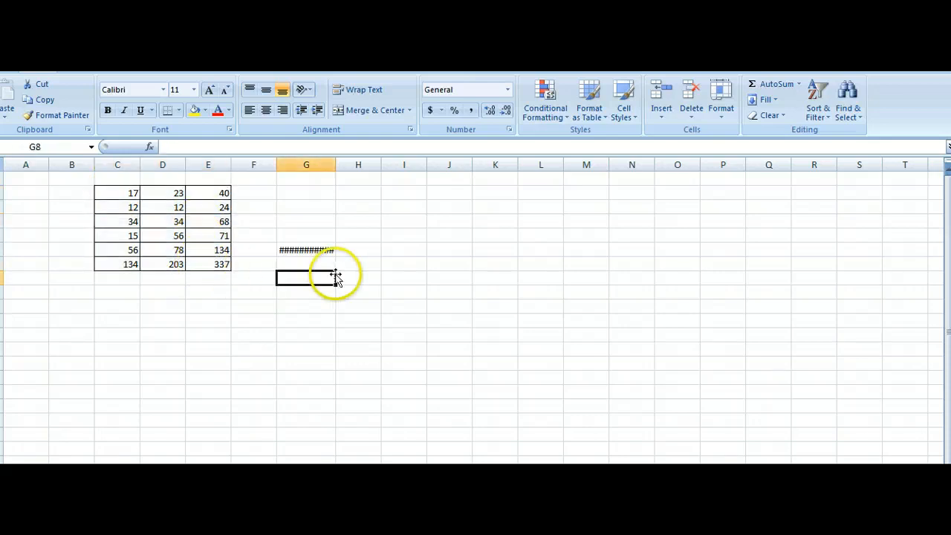
click(316, 330)
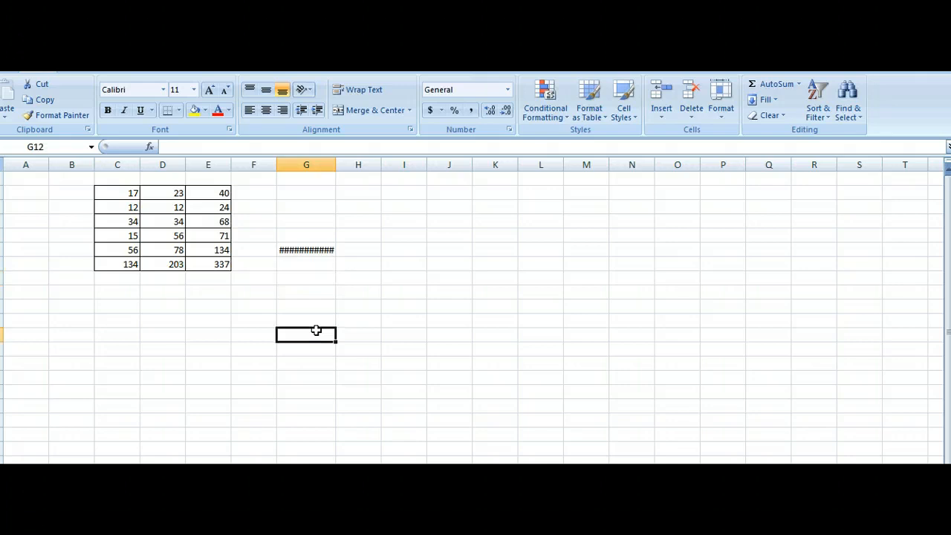
click(185, 366)
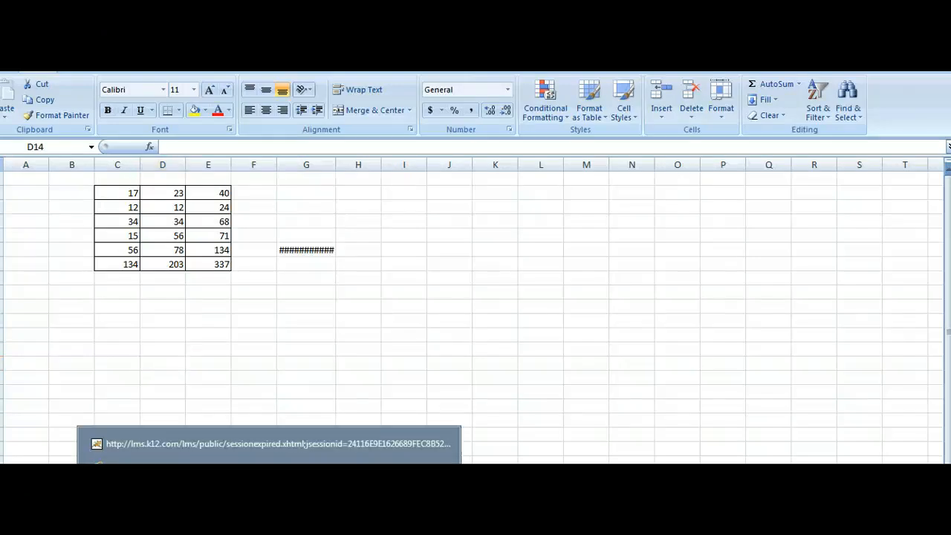
- Switch to the Computer Fundamentals course in the browser and open its Course Home page
click(276, 482)
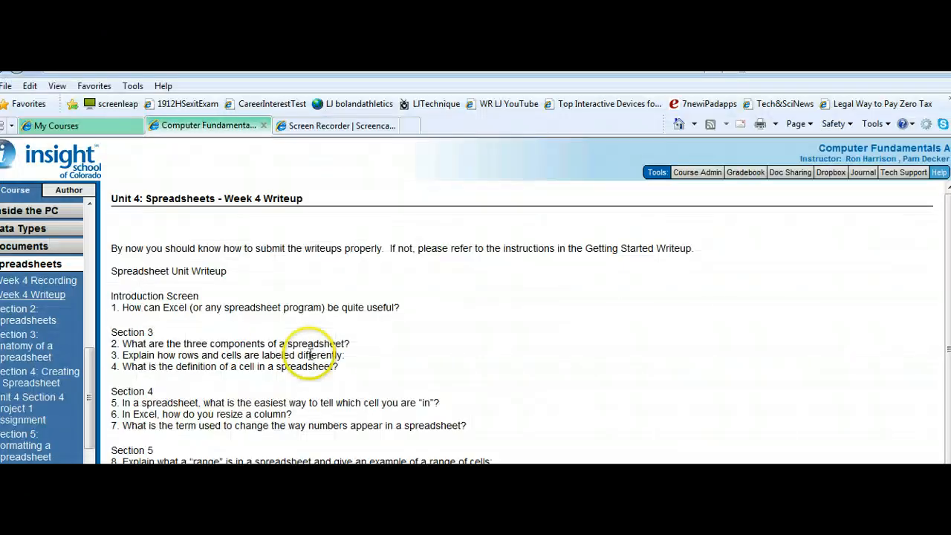
drag(93, 404, 90, 265)
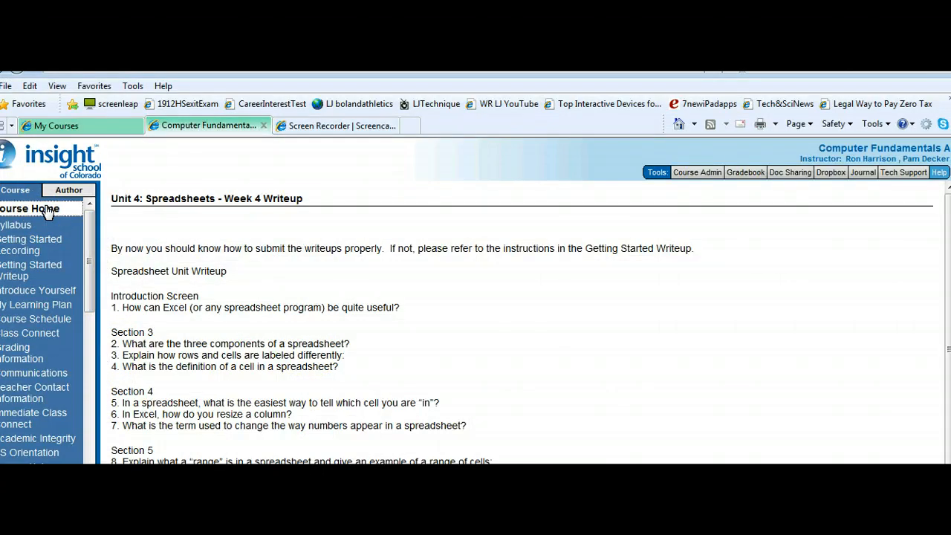
click(323, 239)
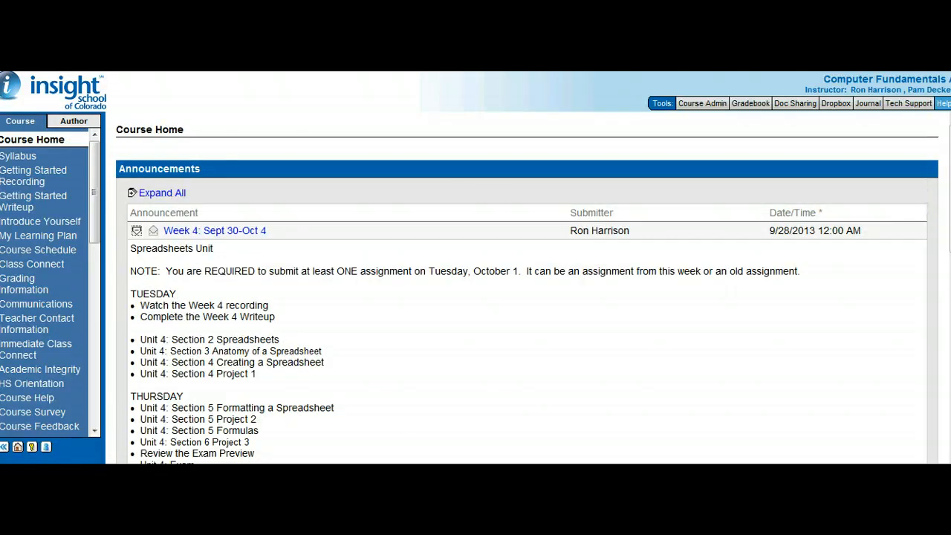
- Review the Week 4 announcement, highlighting Section 4 Project 1, Section 5 Project 2 and Section 6 Project 3
scroll(527, 290, down, 2)
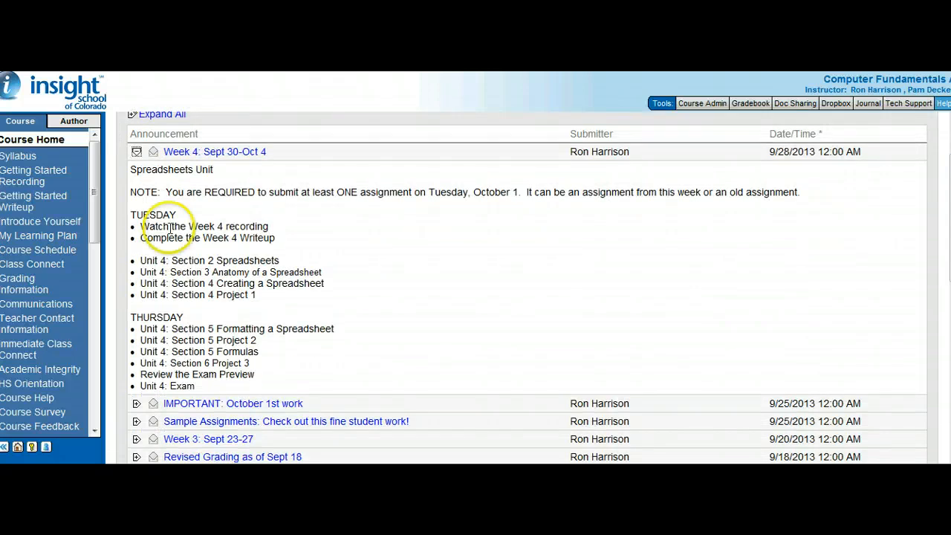
drag(141, 295, 253, 296)
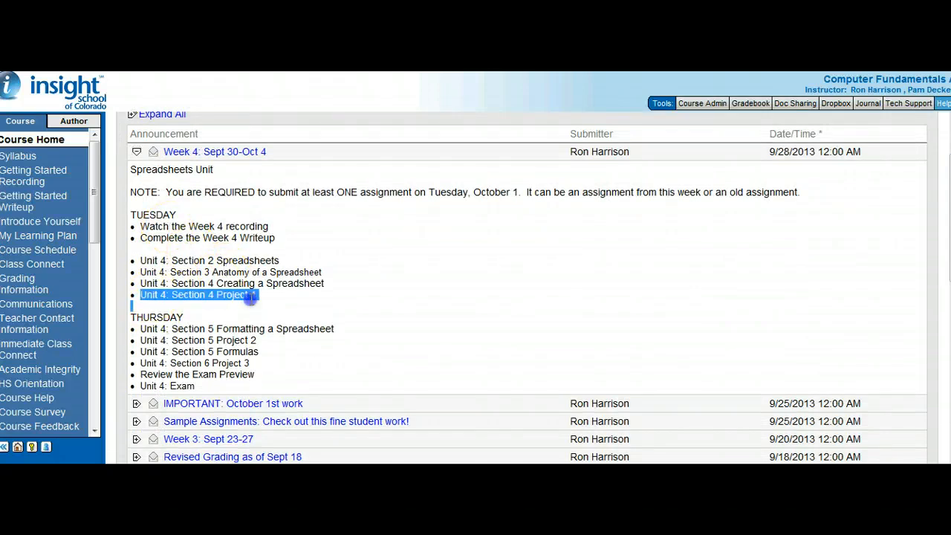
drag(171, 341, 251, 340)
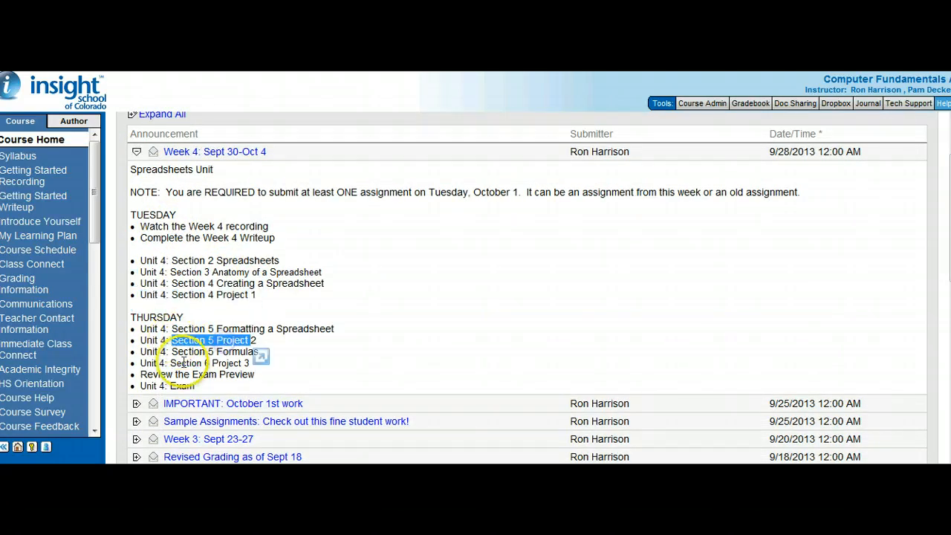
drag(170, 363, 248, 364)
click(256, 366)
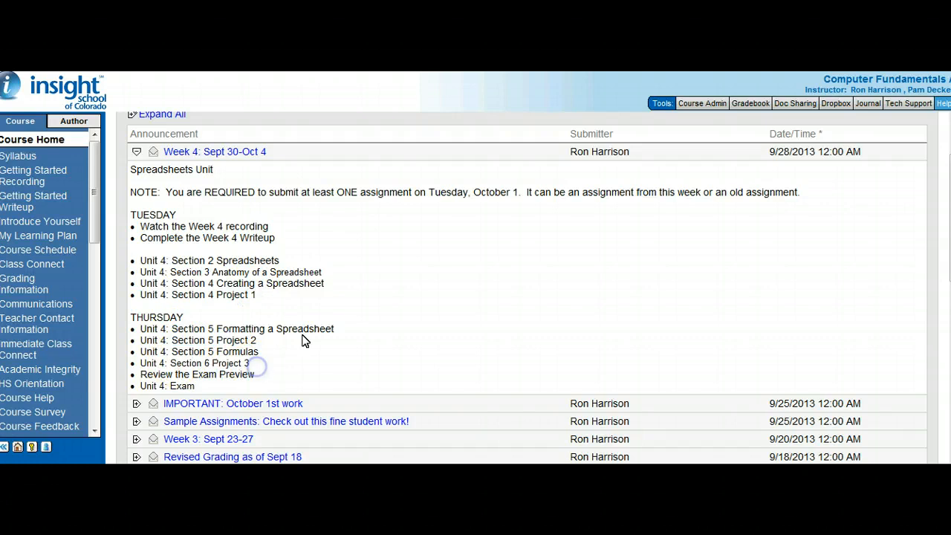